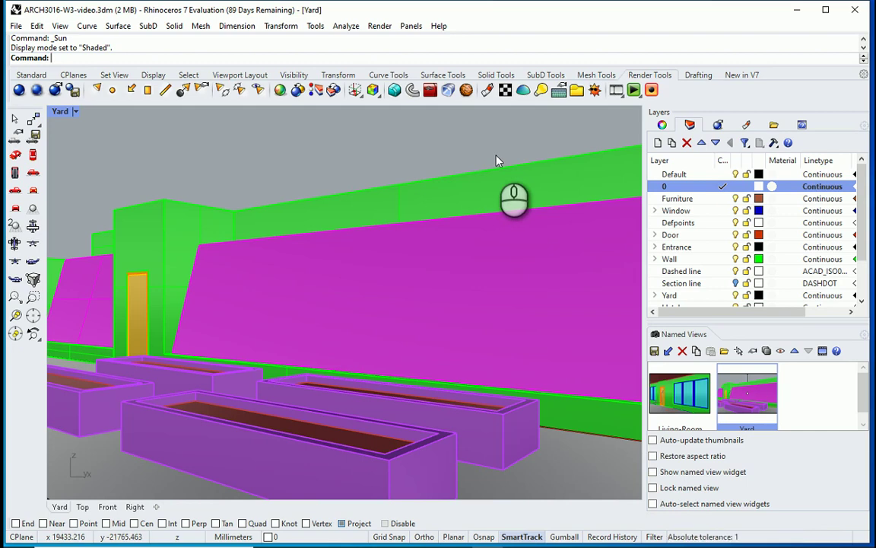
Step: Bring back the rendering tools, open the lights list and turn the Sun on
click(22, 75)
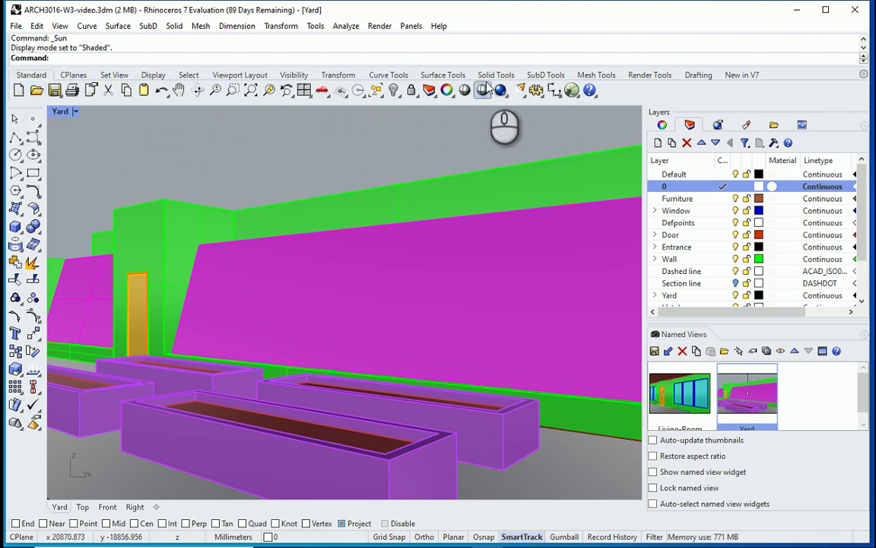
click(645, 76)
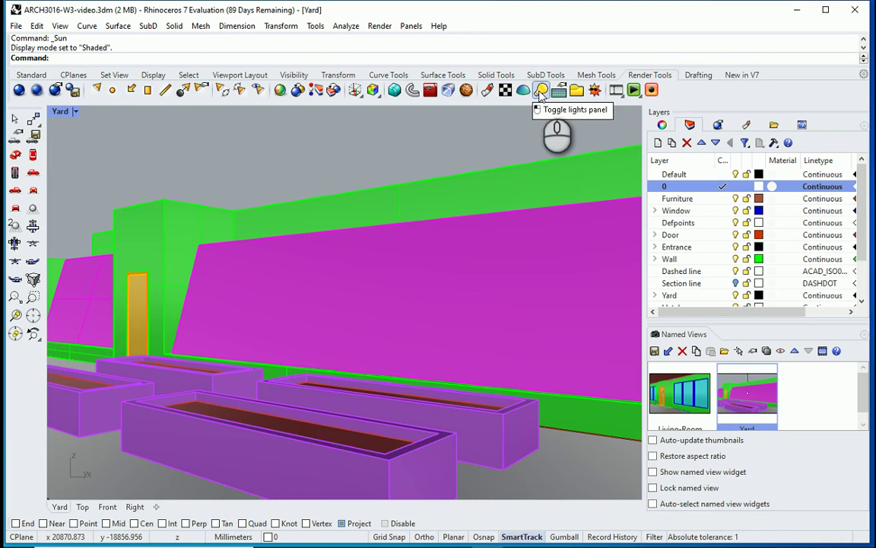
click(540, 90)
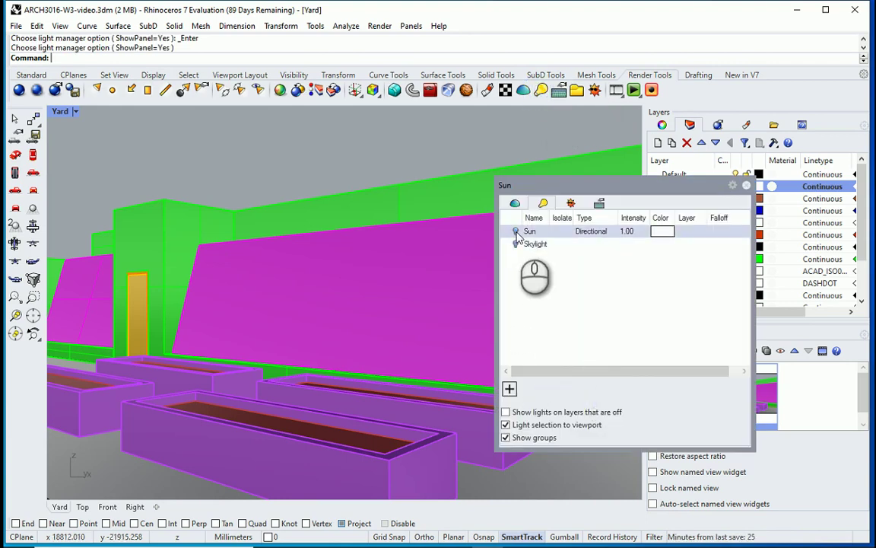
click(515, 231)
click(515, 231)
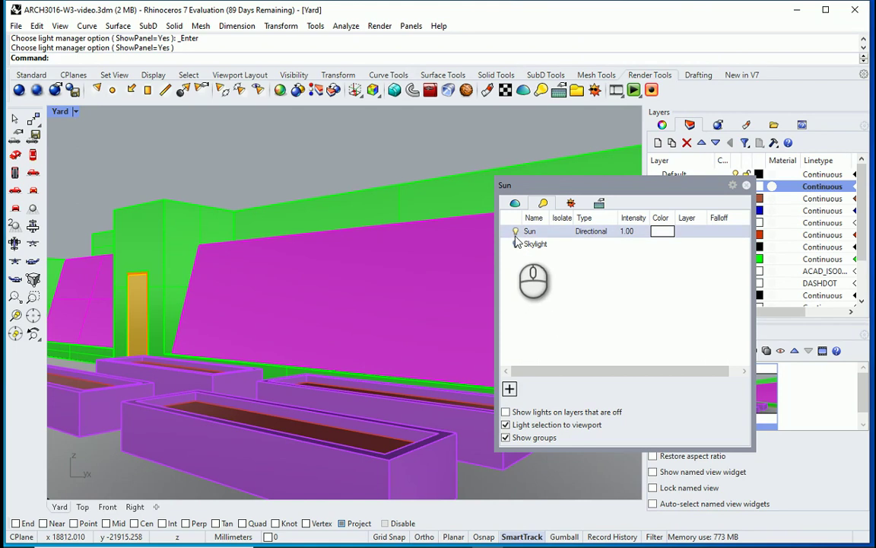
click(515, 232)
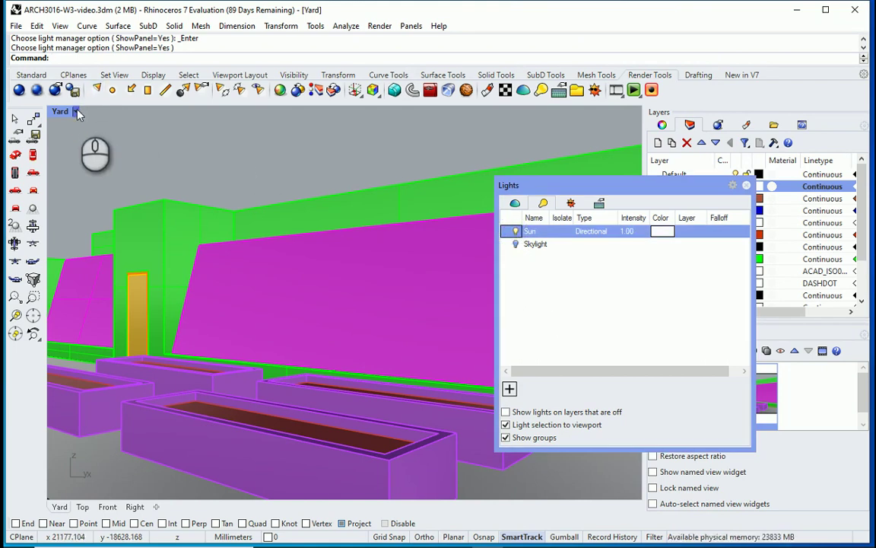
Step: Set the Yard viewport to Rendered and toggle the Sun off and on to compare shadows
click(76, 111)
click(105, 140)
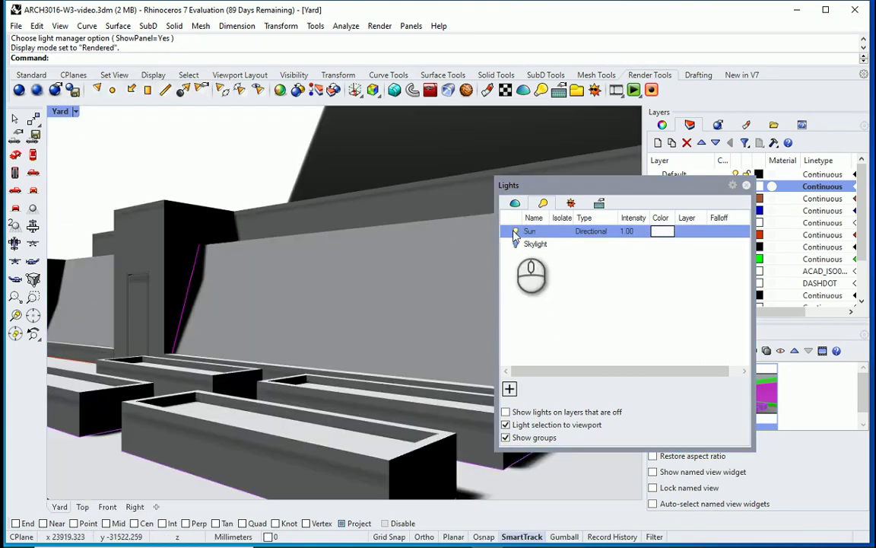
click(516, 233)
click(516, 234)
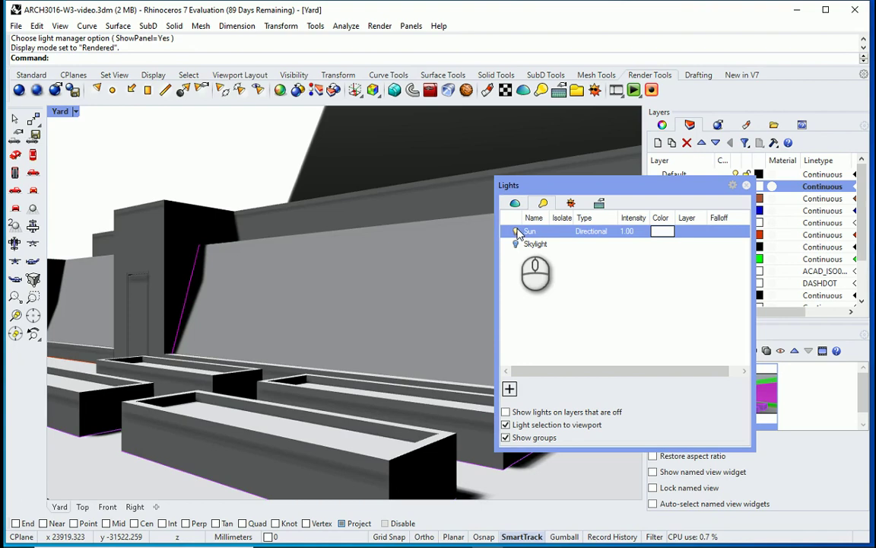
click(516, 234)
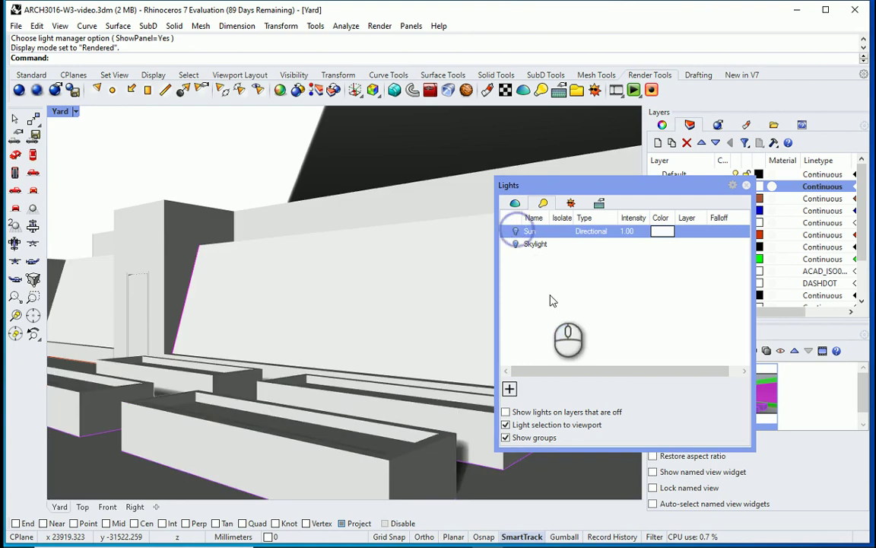
click(516, 232)
Step: Set the sun's location to Toronto, Canada (latitude 43.653°, longitude -79.383°) in the Sun settings
double_click(532, 232)
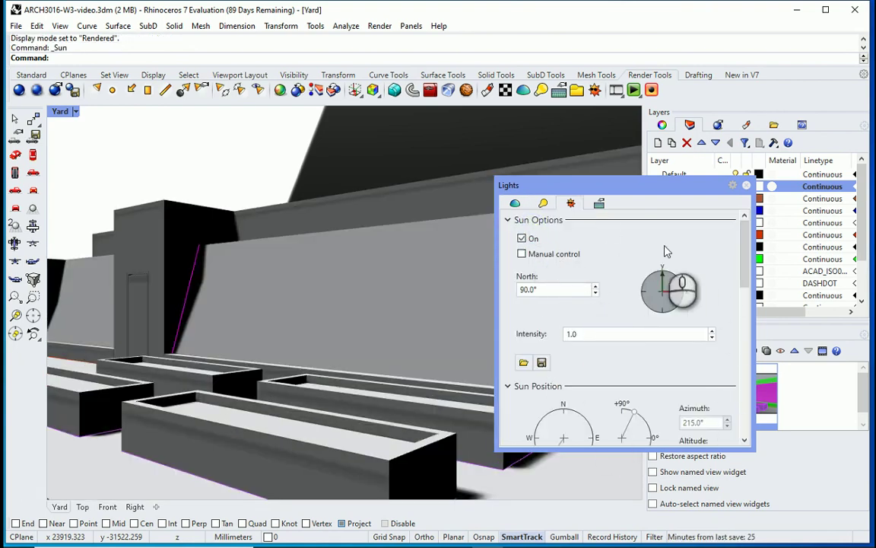
scroll(605, 268, down, 8)
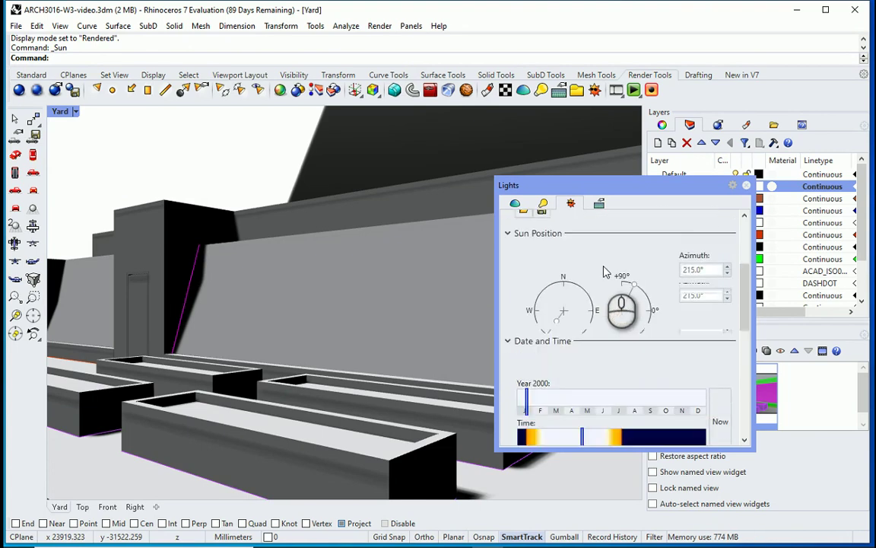
scroll(609, 289, down, 3)
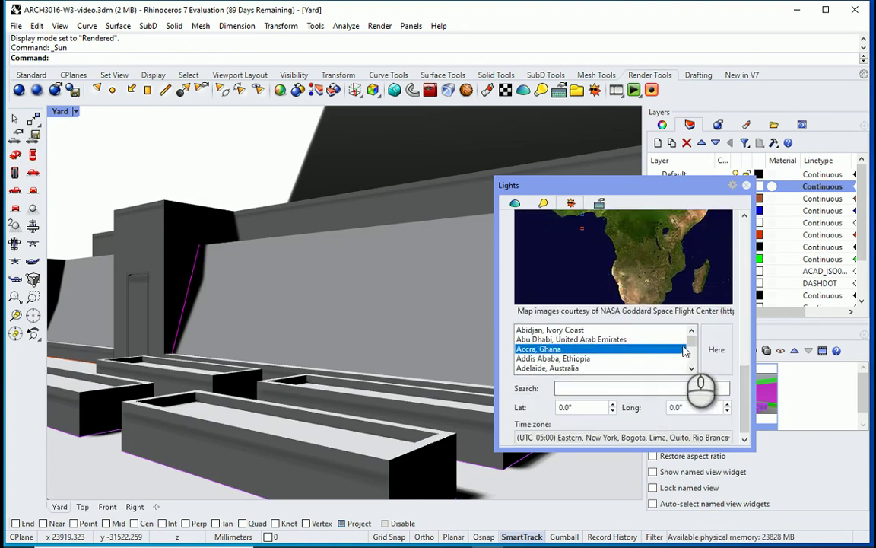
click(717, 349)
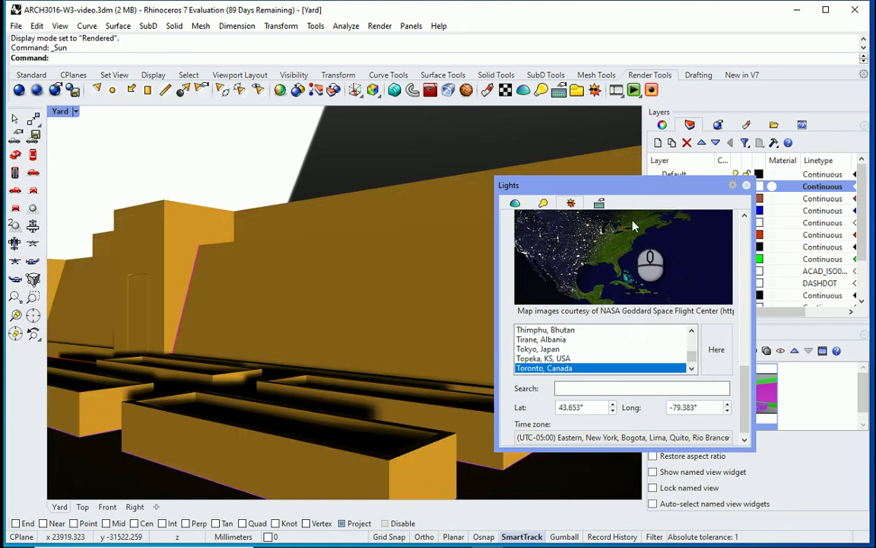
scroll(632, 225, up, 2)
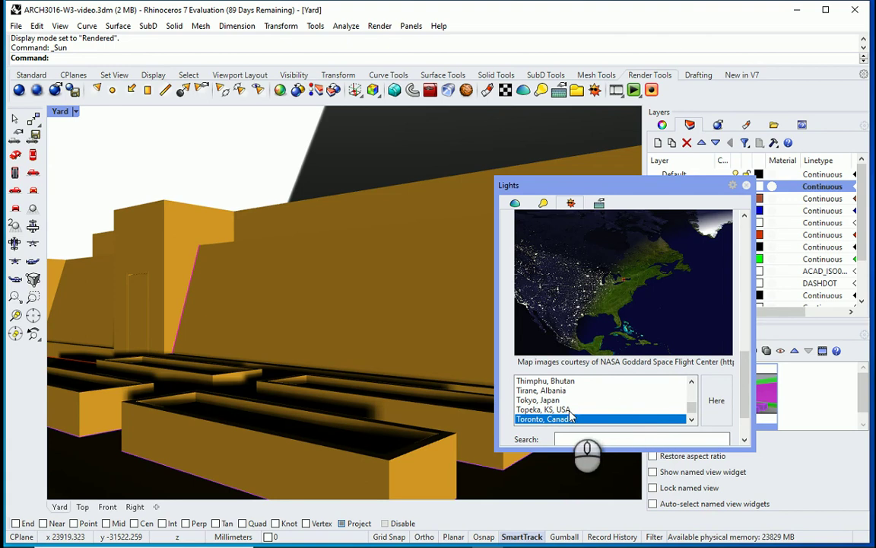
scroll(629, 395, down, 1)
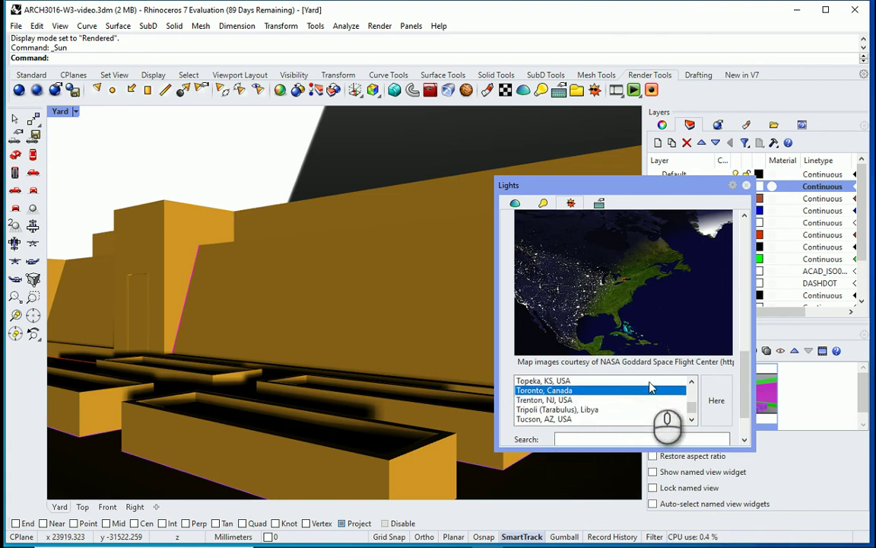
scroll(590, 392, down, 4)
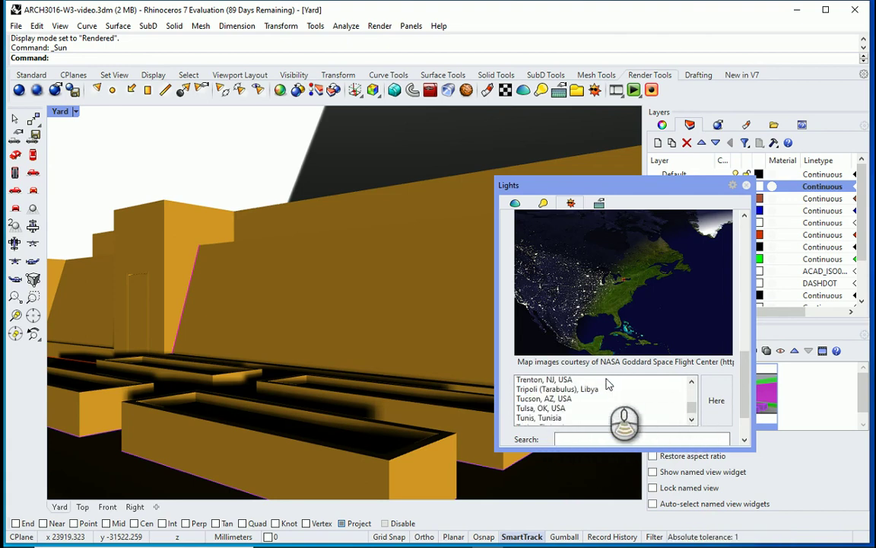
scroll(612, 393, up, 5)
scroll(615, 393, down, 2)
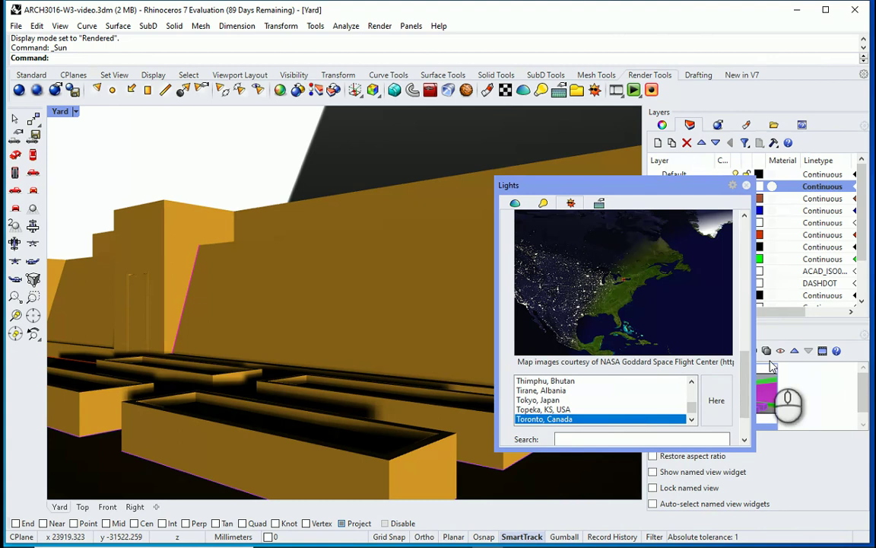
drag(744, 385, 743, 240)
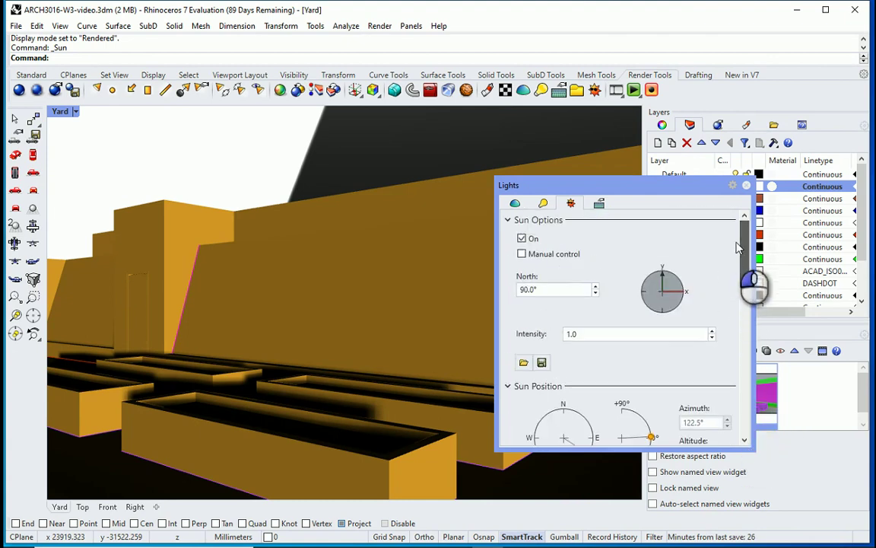
Step: Move the sun's date and time markers to 1/28/2000 at 2:40:31 PM
scroll(628, 304, down, 5)
scroll(628, 319, down, 2)
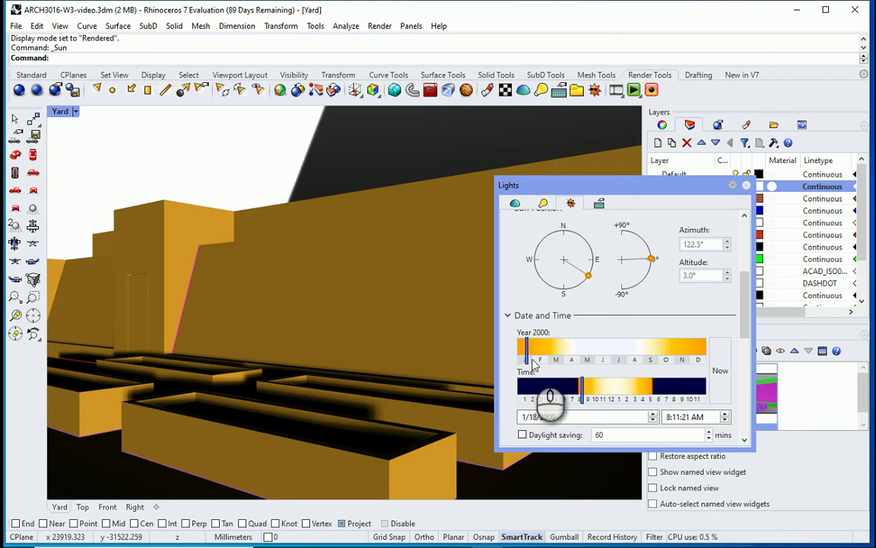
drag(533, 368, 537, 368)
mouse_move(585, 405)
mouse_down()
mouse_move(646, 408)
mouse_move(571, 406)
mouse_move(651, 410)
mouse_move(585, 405)
mouse_move(630, 406)
mouse_up()
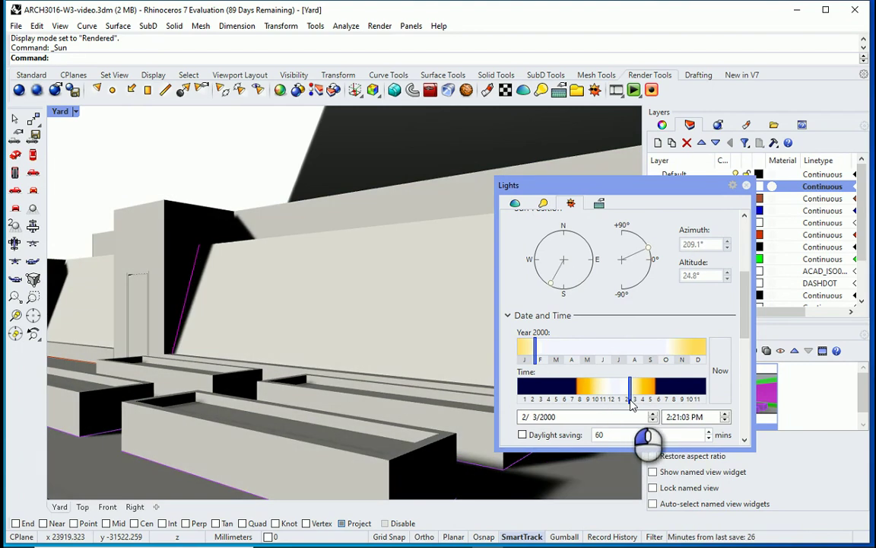
drag(537, 360, 617, 371)
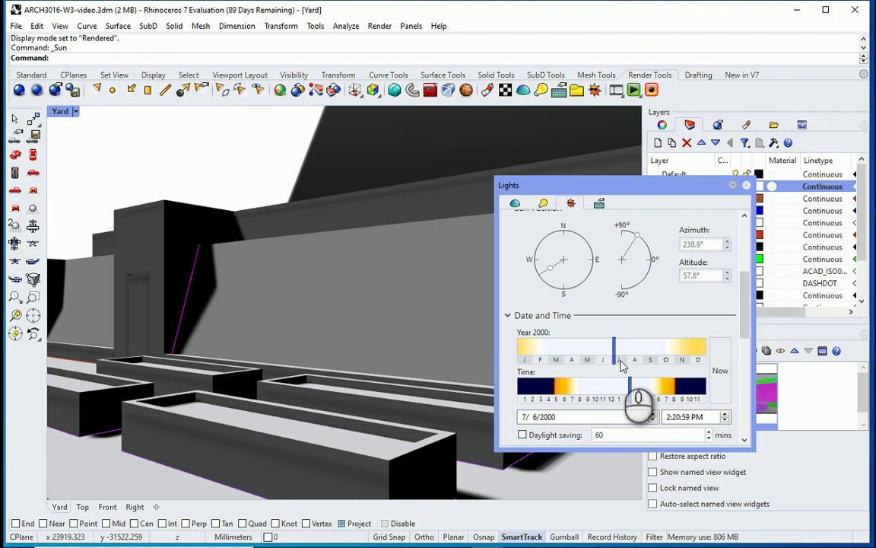
drag(616, 360, 531, 368)
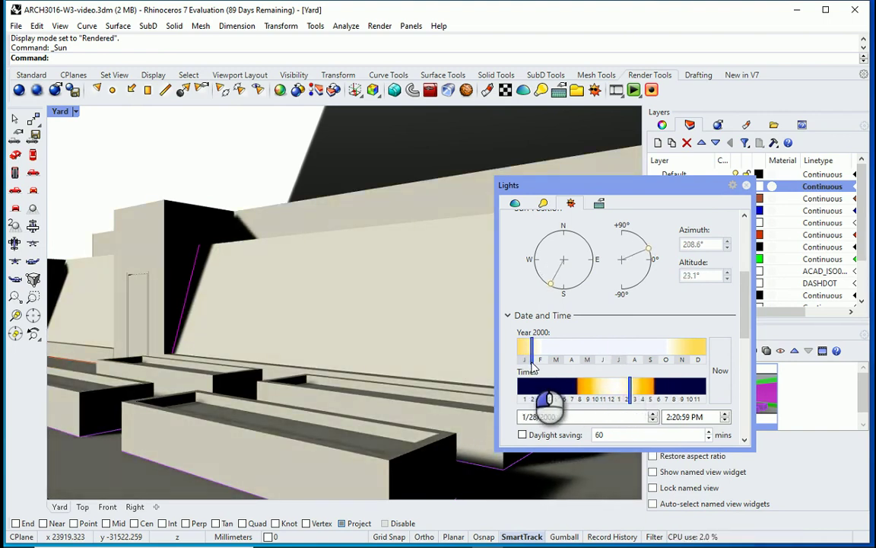
scroll(639, 327, down, 1)
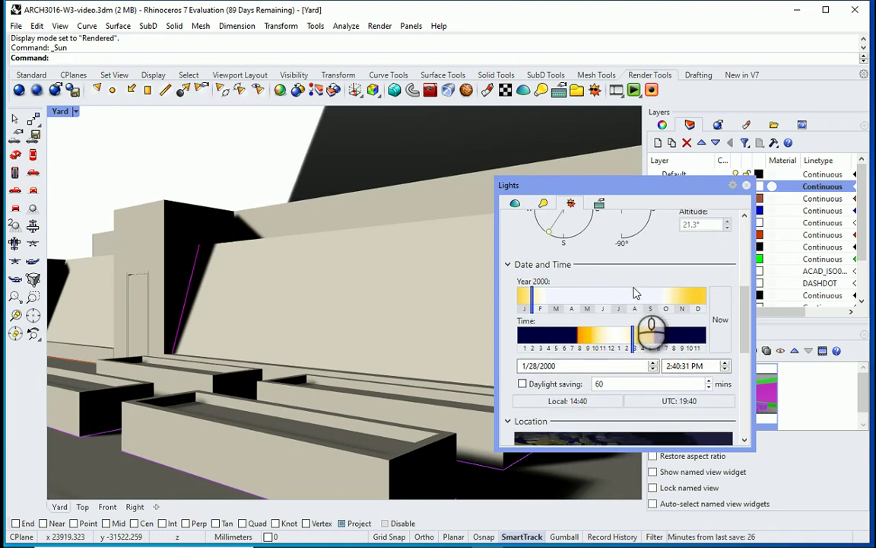
scroll(637, 296, down, 2)
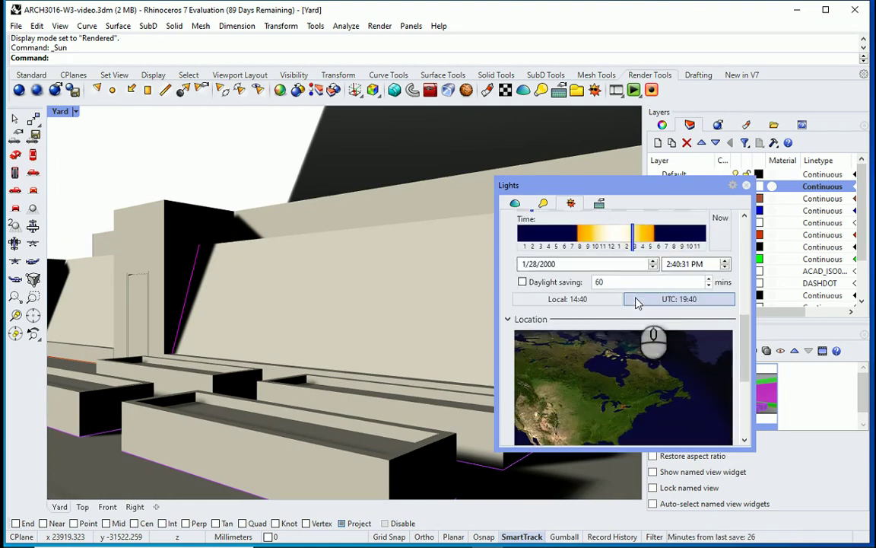
scroll(637, 302, down, 2)
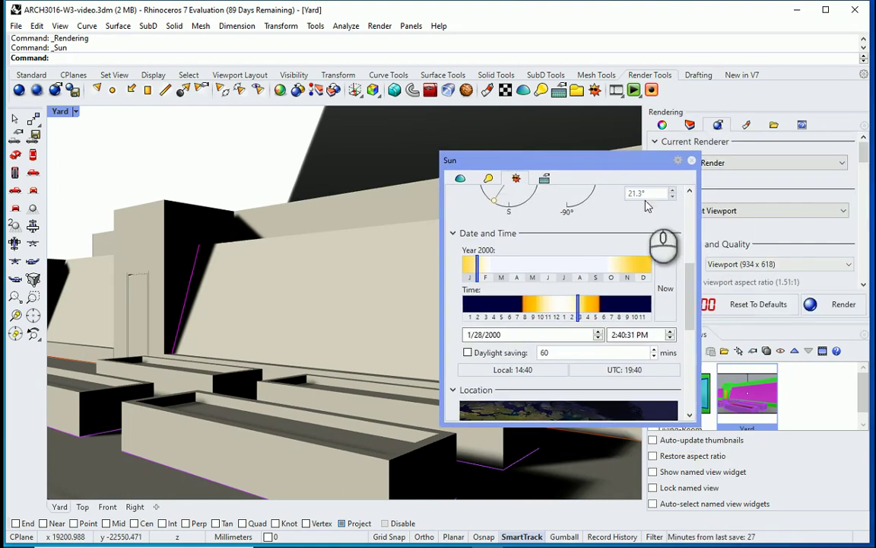
Step: Close the sun settings and open the Render page of Document Properties
click(691, 161)
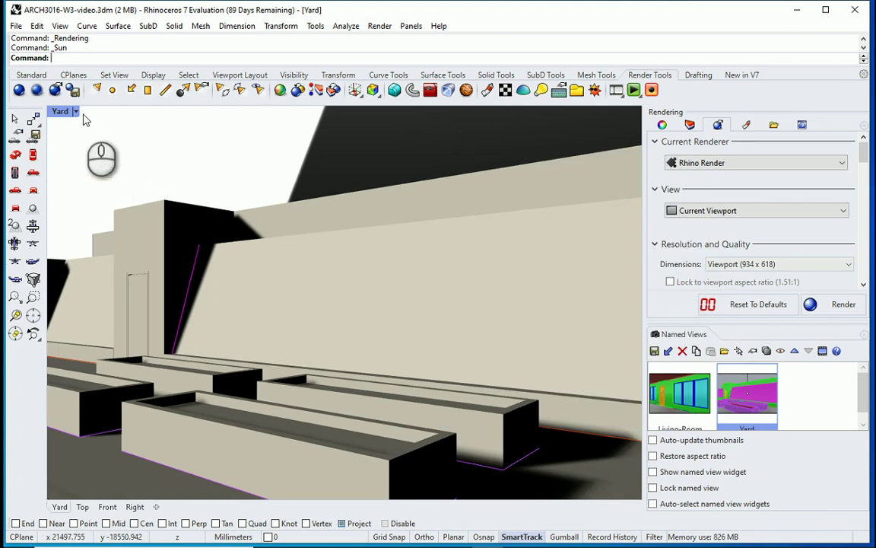
click(16, 26)
click(96, 271)
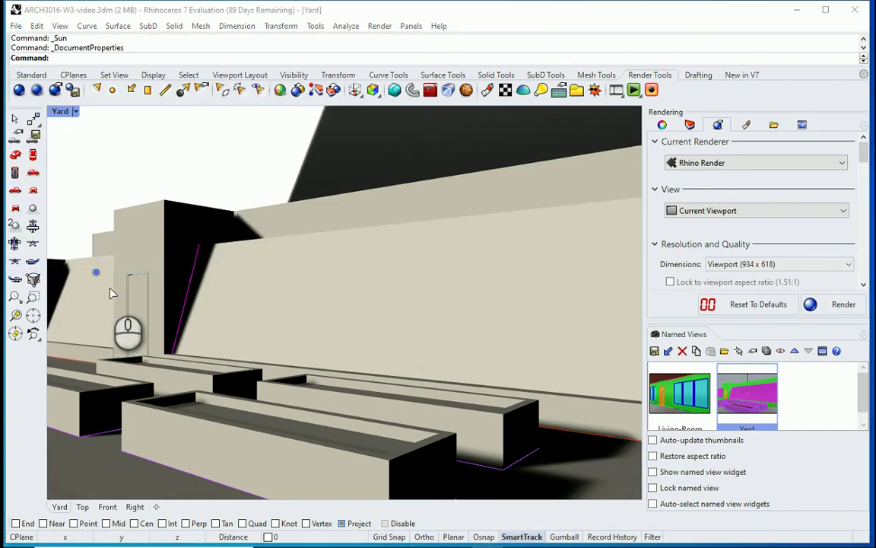
scroll(251, 292, up, 5)
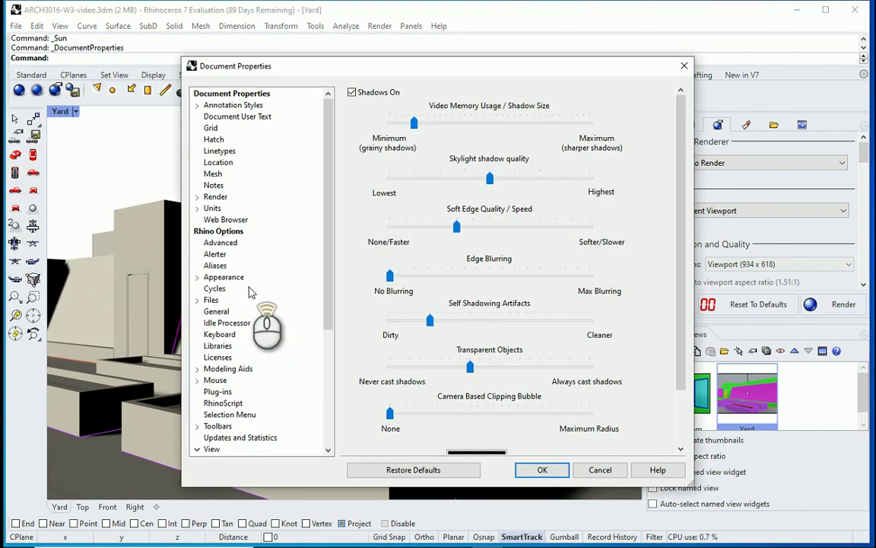
click(215, 197)
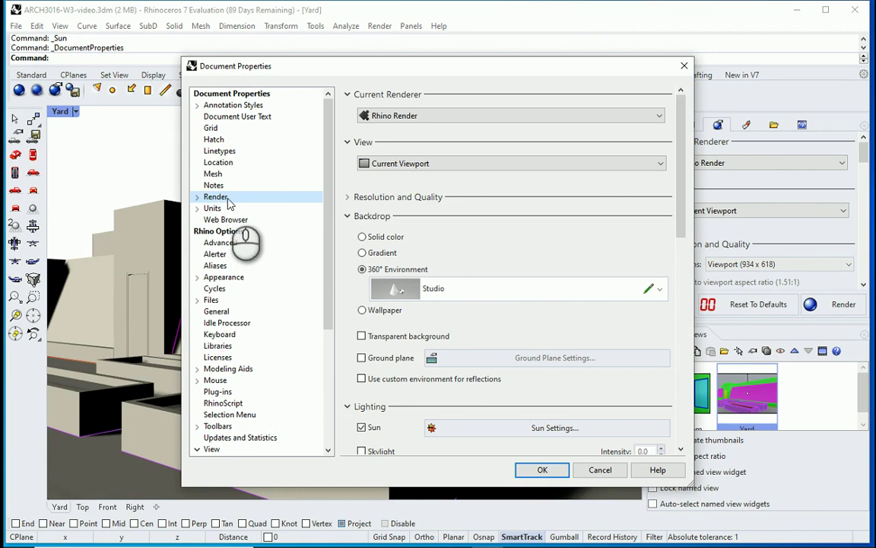
Step: Switch the backdrop to solid color, then review and close the Skylight and Sun lights list
scroll(472, 258, down, 2)
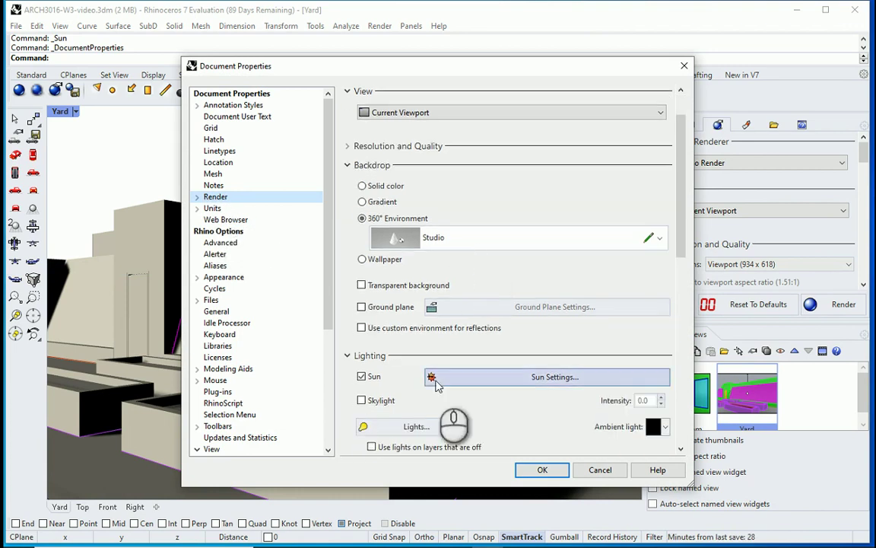
click(362, 376)
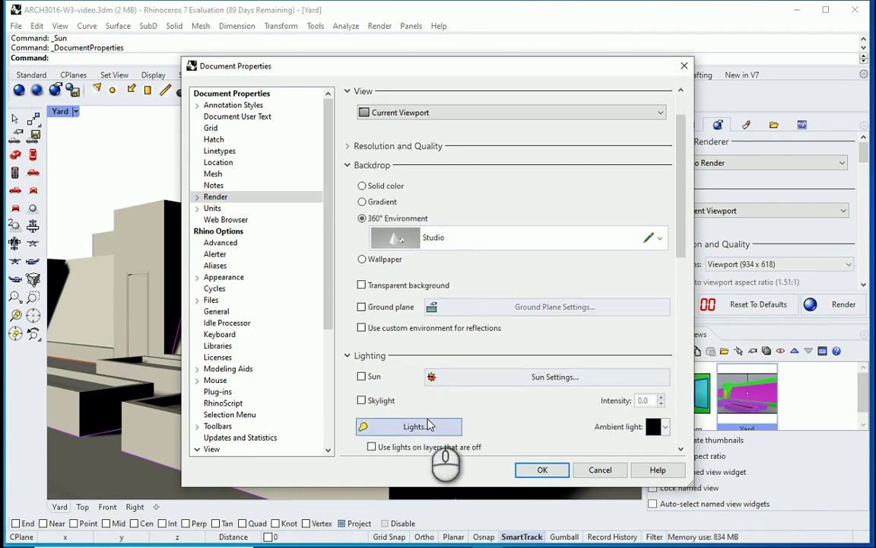
scroll(403, 380, down, 2)
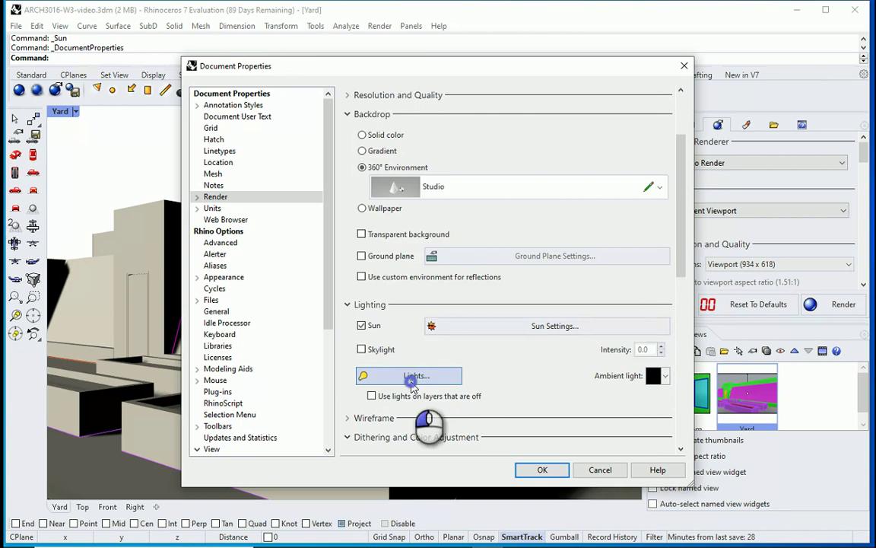
click(404, 376)
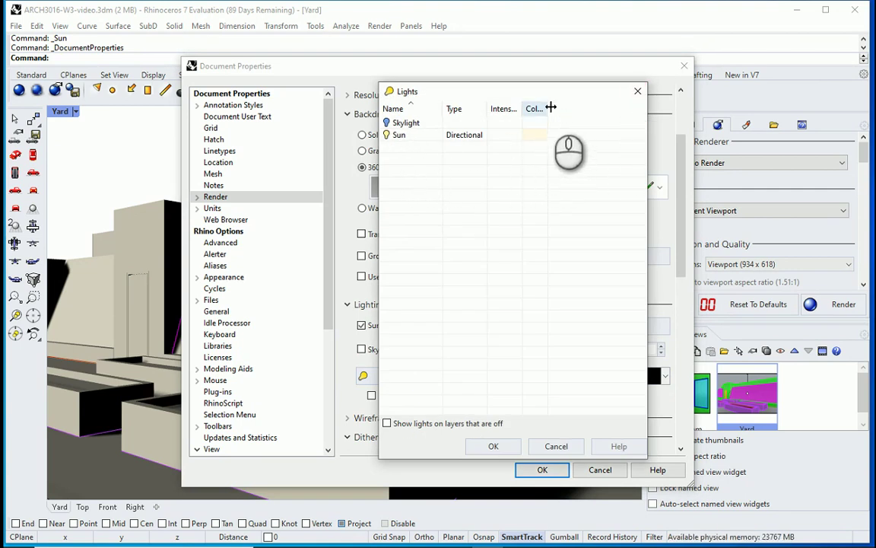
drag(549, 109, 579, 108)
click(637, 92)
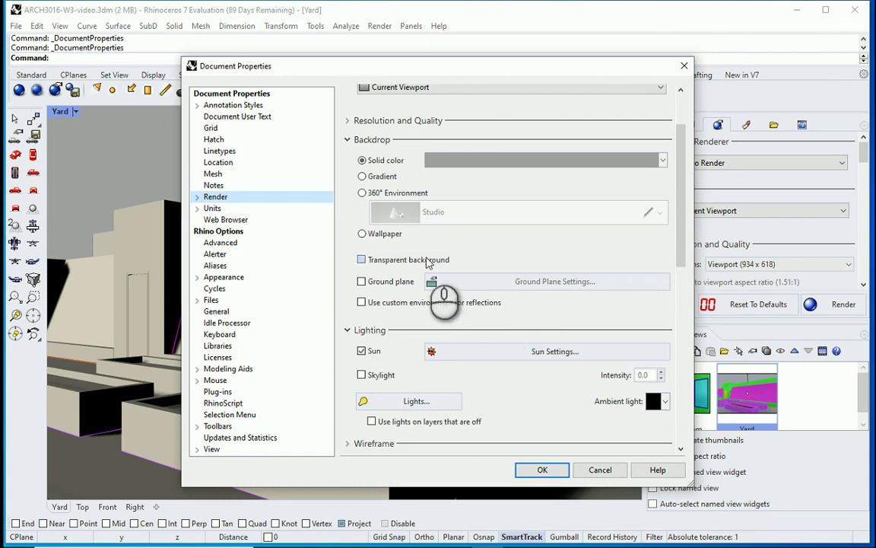
Step: Pick a dark teal for the solid backdrop colour and close Document Properties
scroll(416, 234, up, 2)
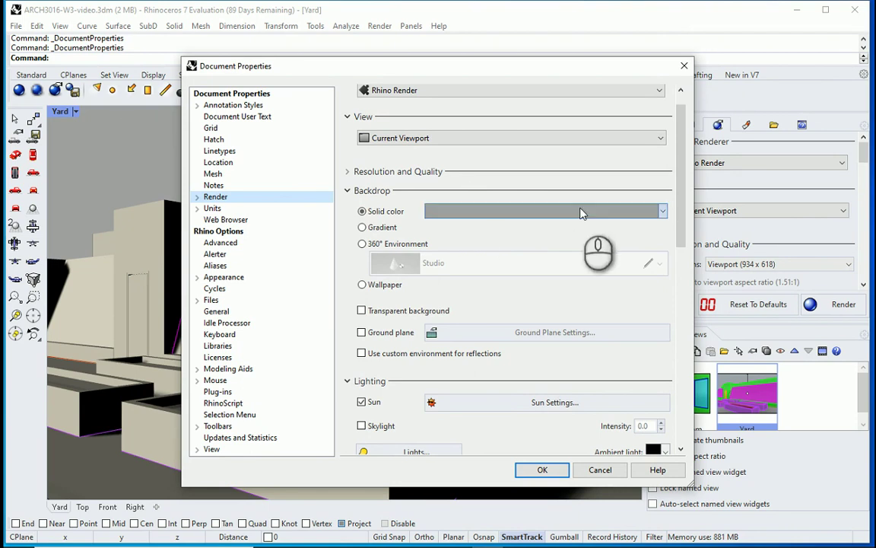
click(622, 211)
click(507, 297)
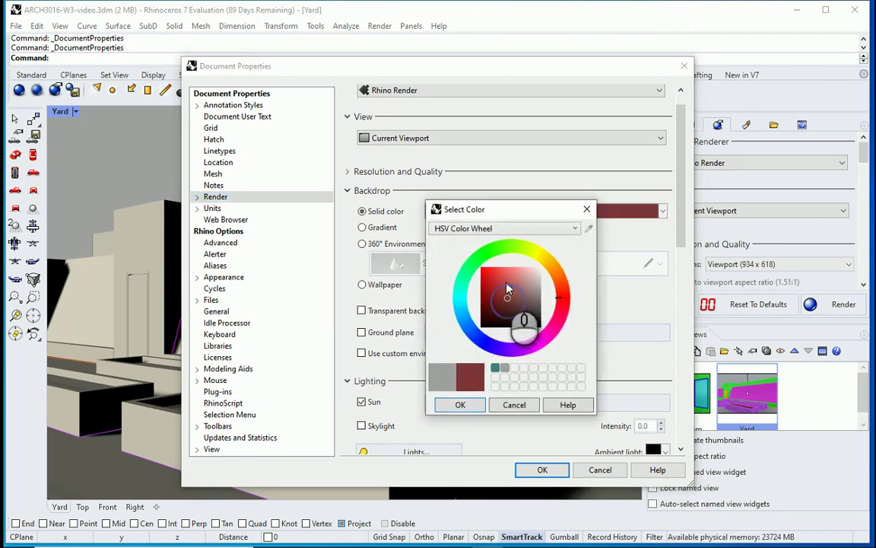
click(506, 281)
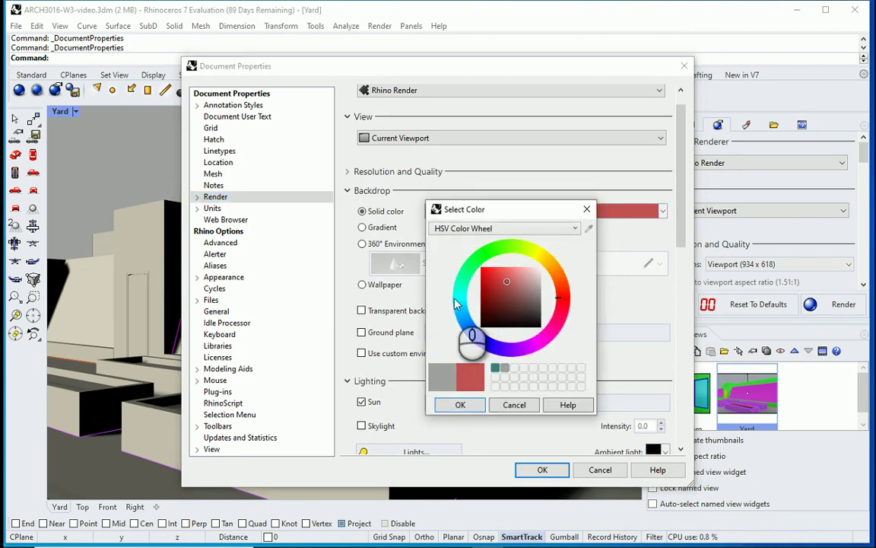
click(461, 296)
click(494, 292)
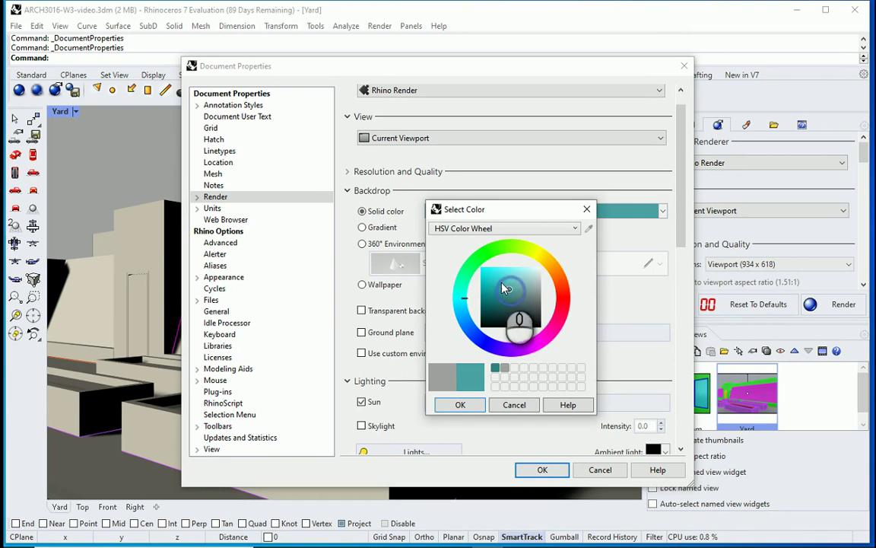
click(498, 300)
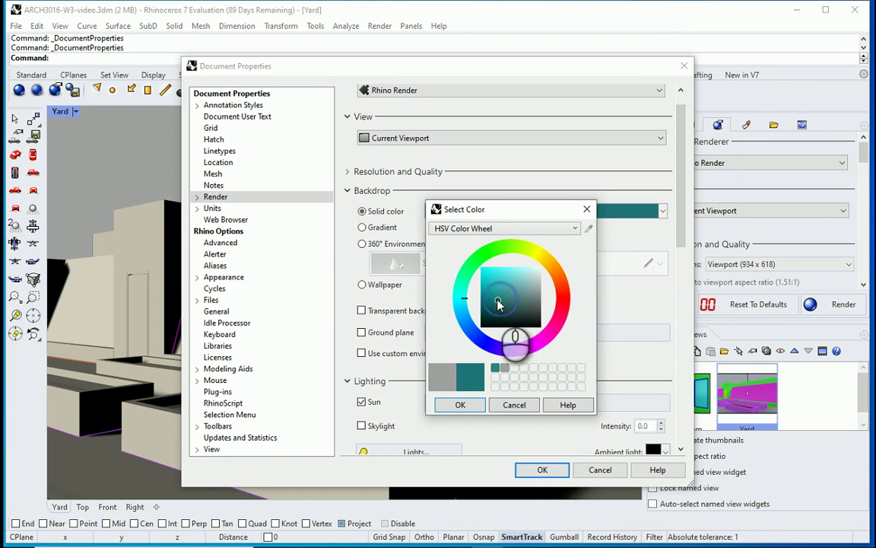
click(461, 405)
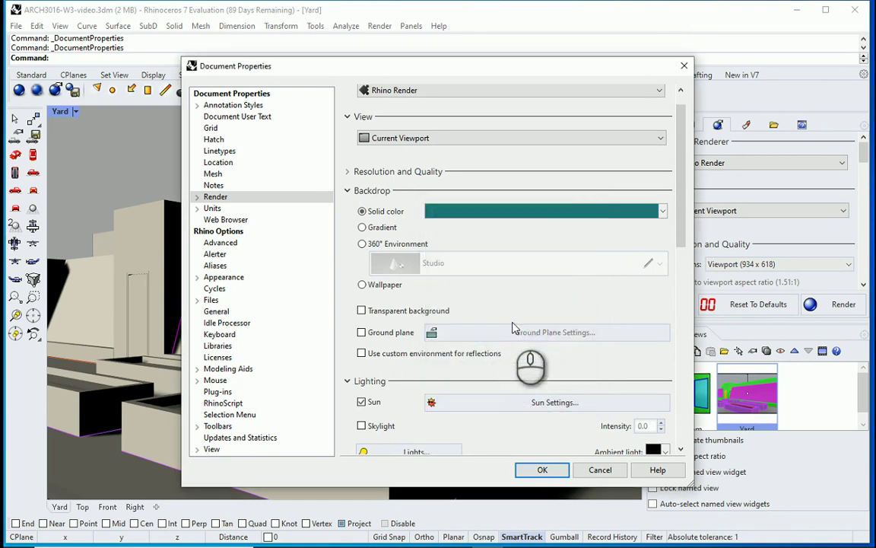
click(555, 472)
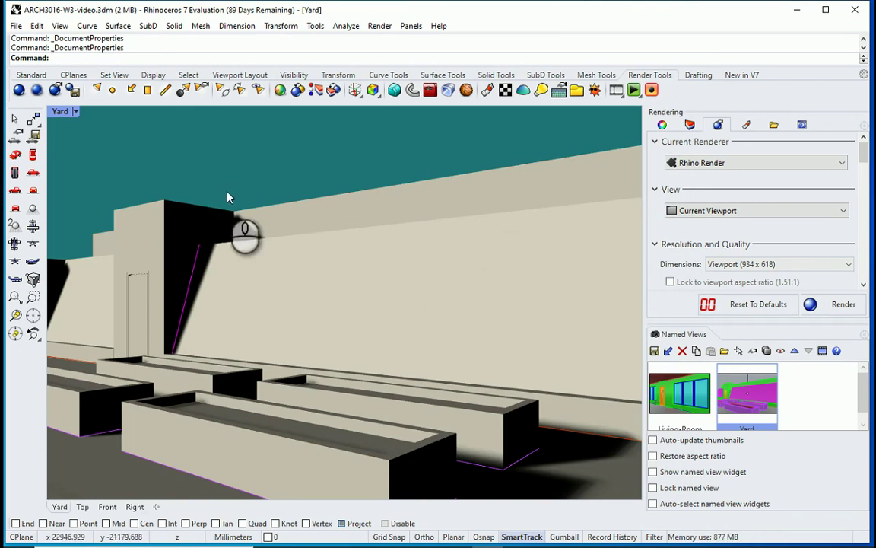
click(75, 112)
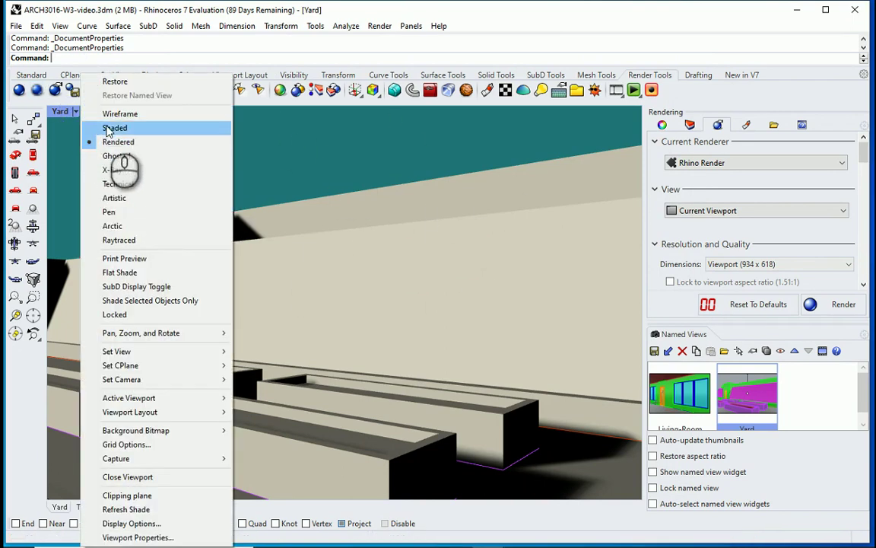
click(114, 128)
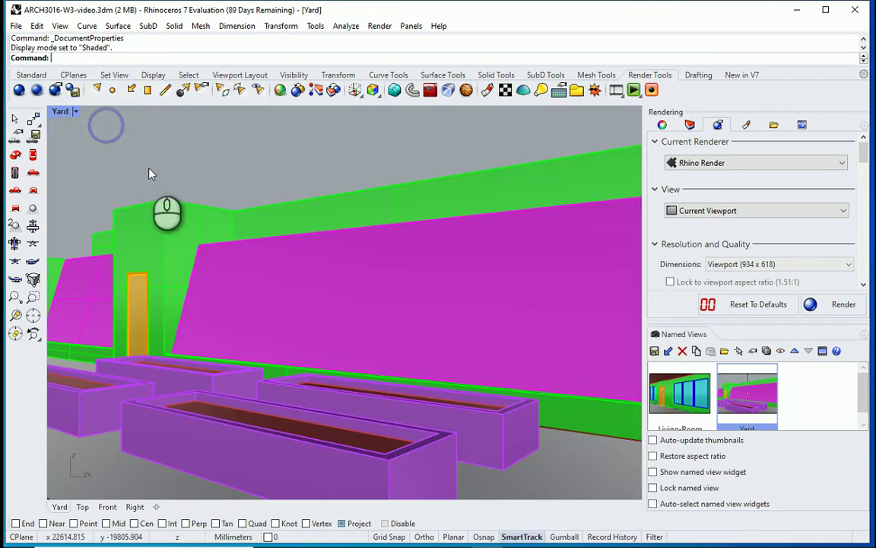
click(76, 112)
click(114, 142)
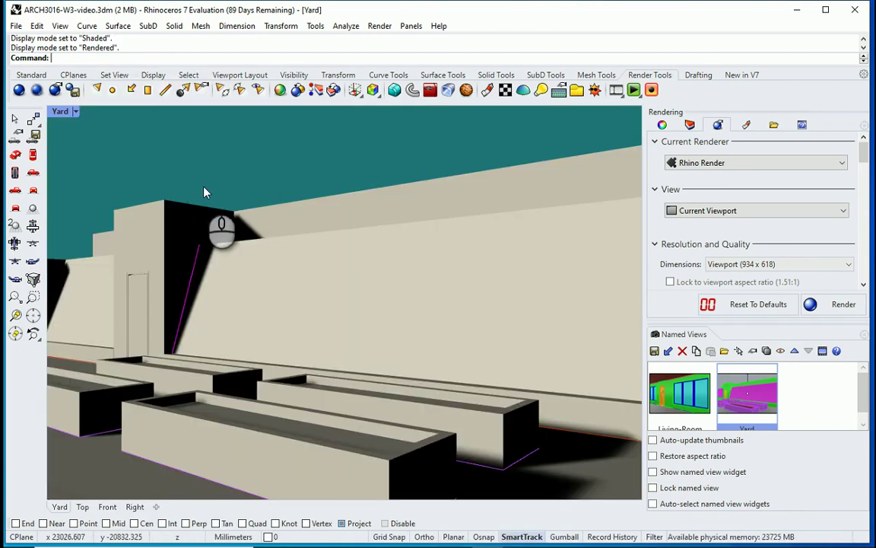
Step: Change the backdrop to a gradient with pale yellow as its second colour
click(16, 26)
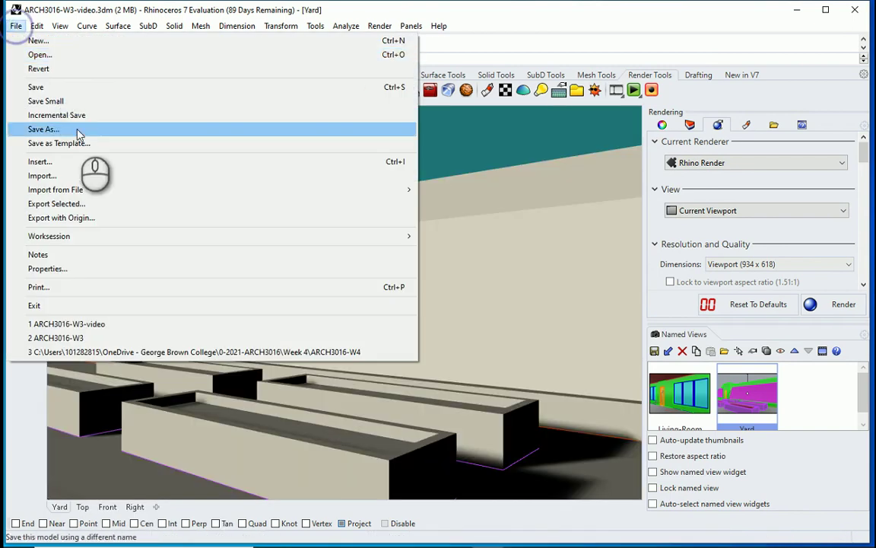
click(102, 275)
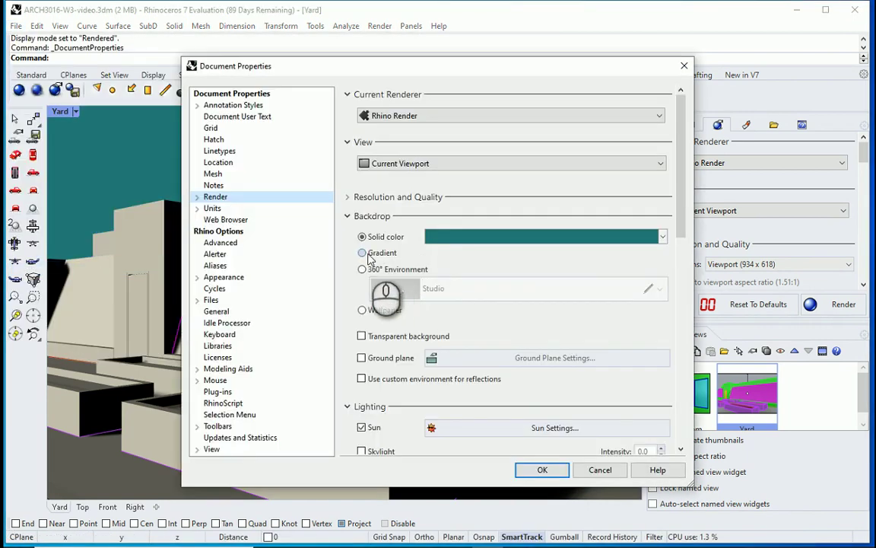
click(362, 252)
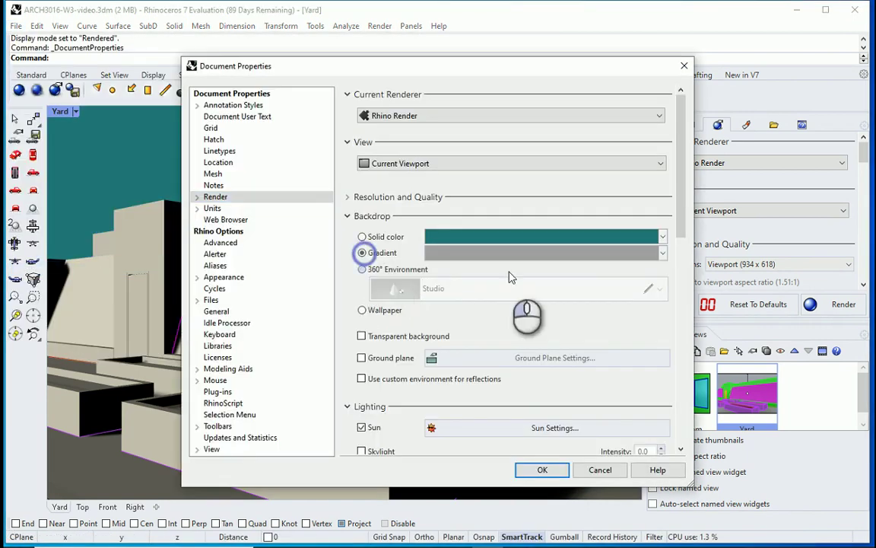
click(663, 255)
click(675, 268)
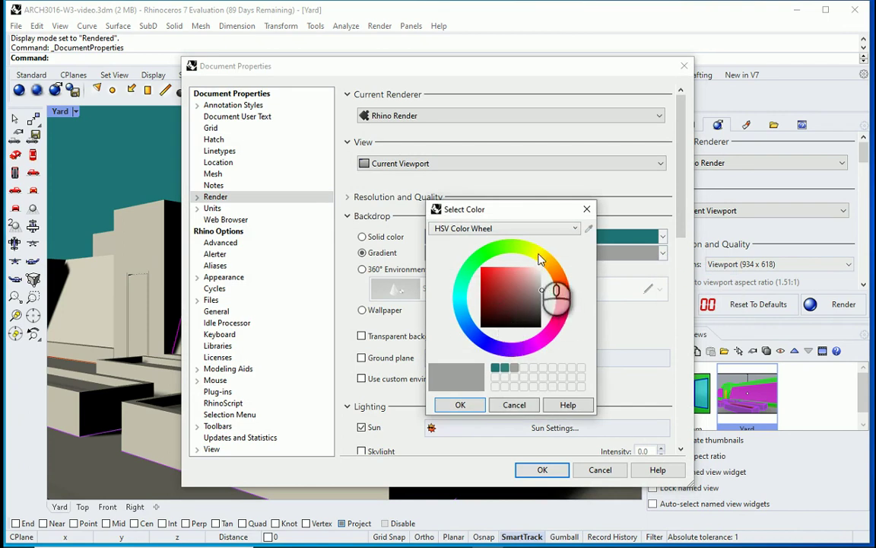
click(539, 260)
click(510, 273)
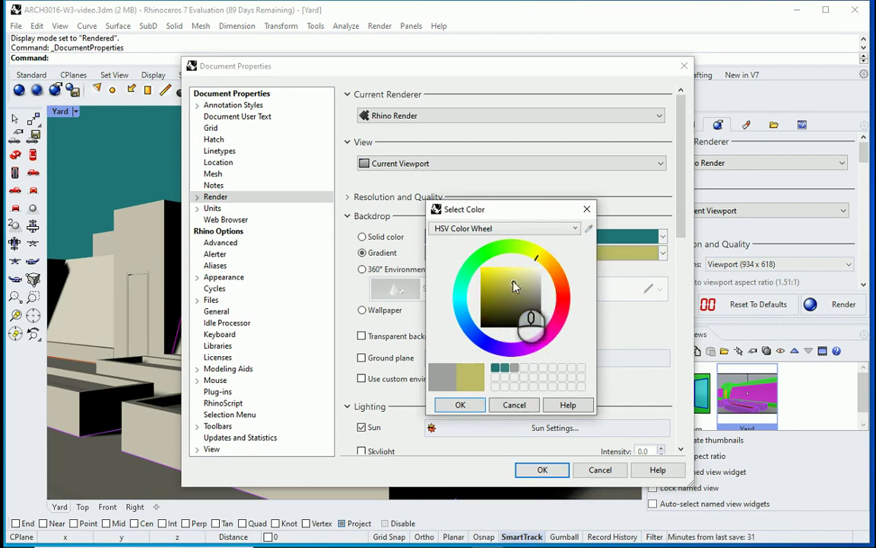
click(460, 405)
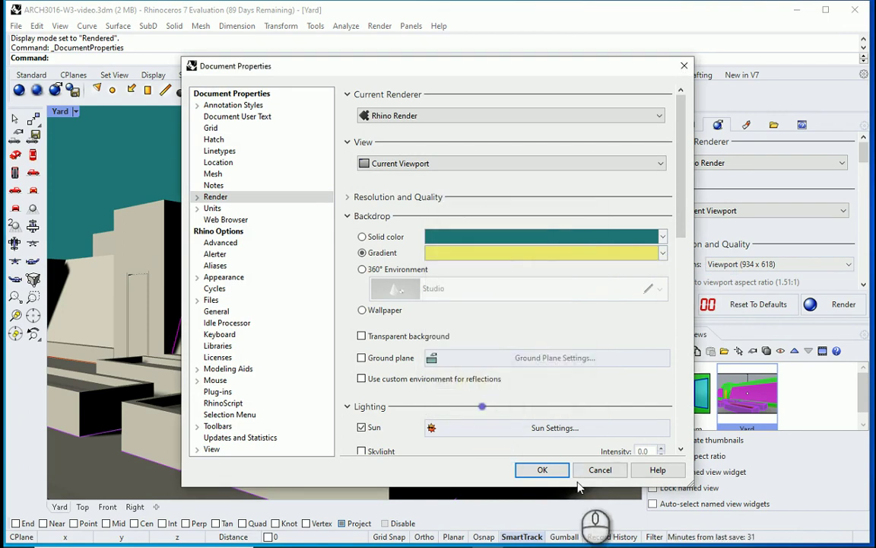
click(526, 468)
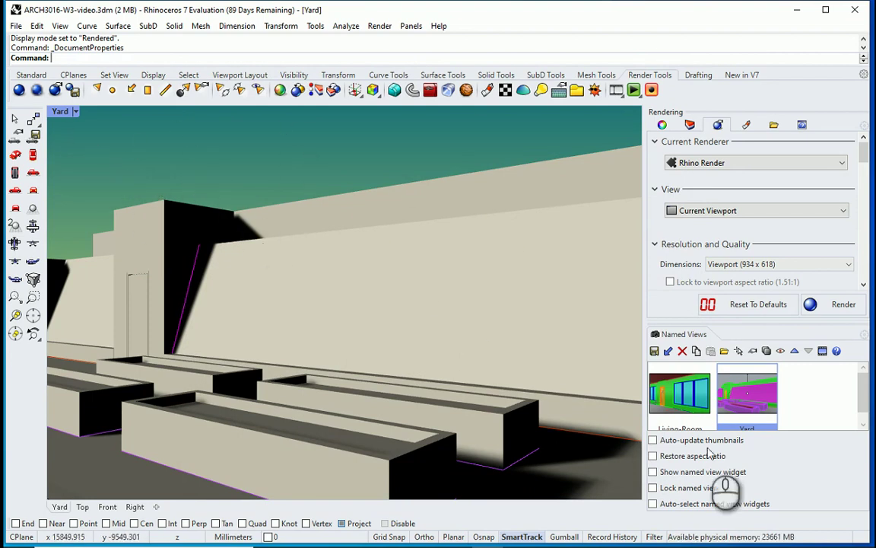
Step: Reopen Document Properties and move the window aside
right_click(286, 161)
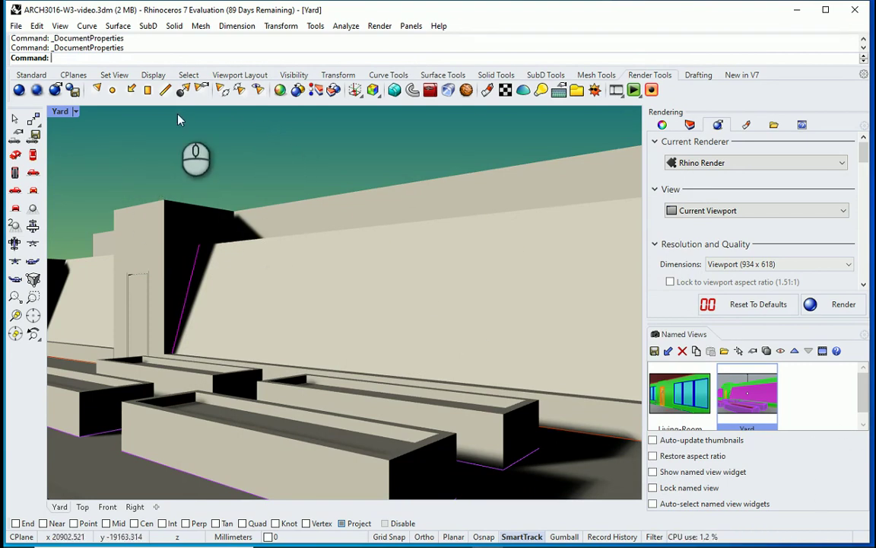
click(17, 27)
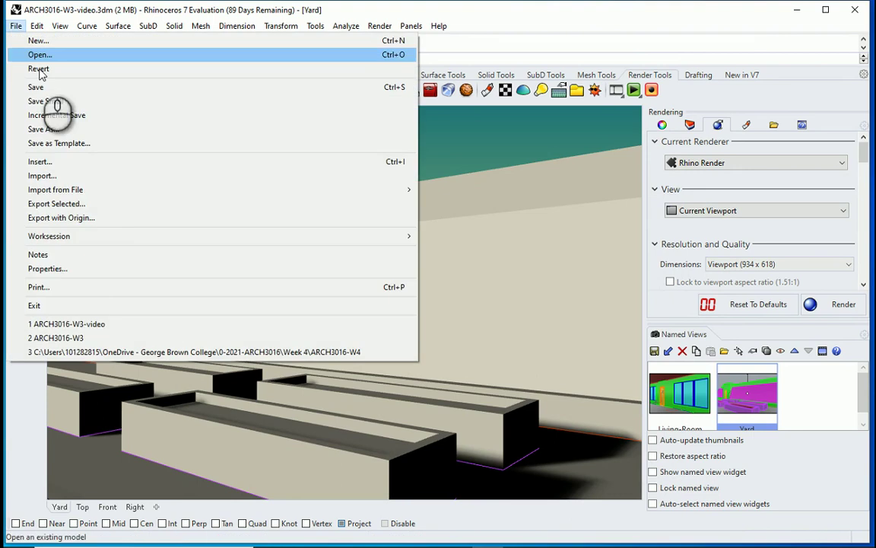
click(109, 268)
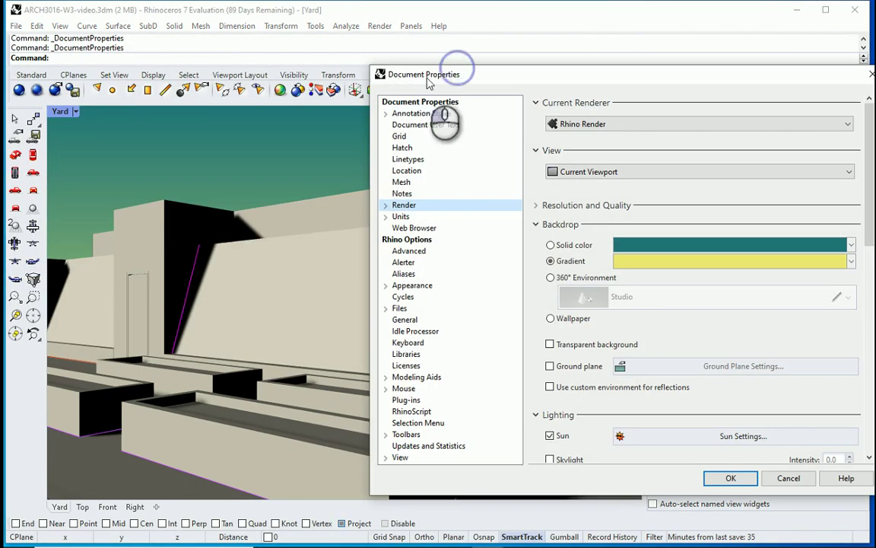
drag(428, 79, 284, 79)
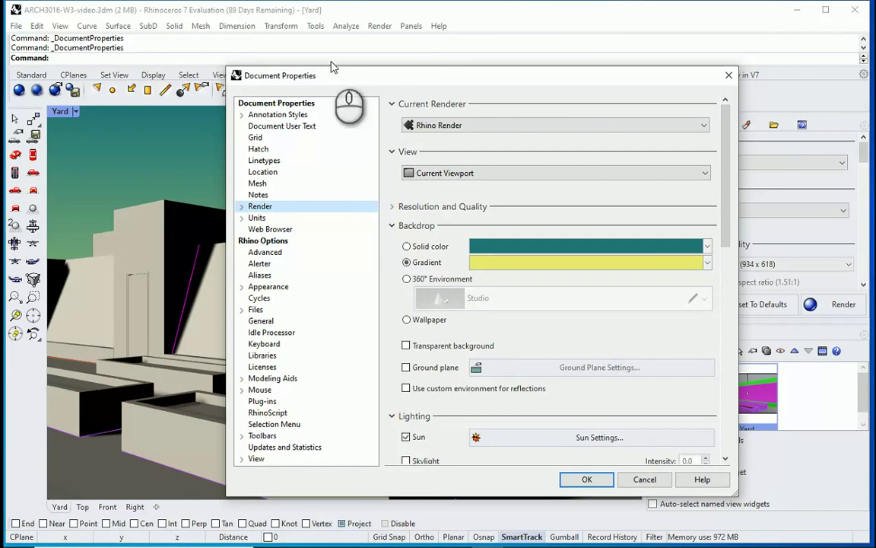
drag(350, 82, 461, 100)
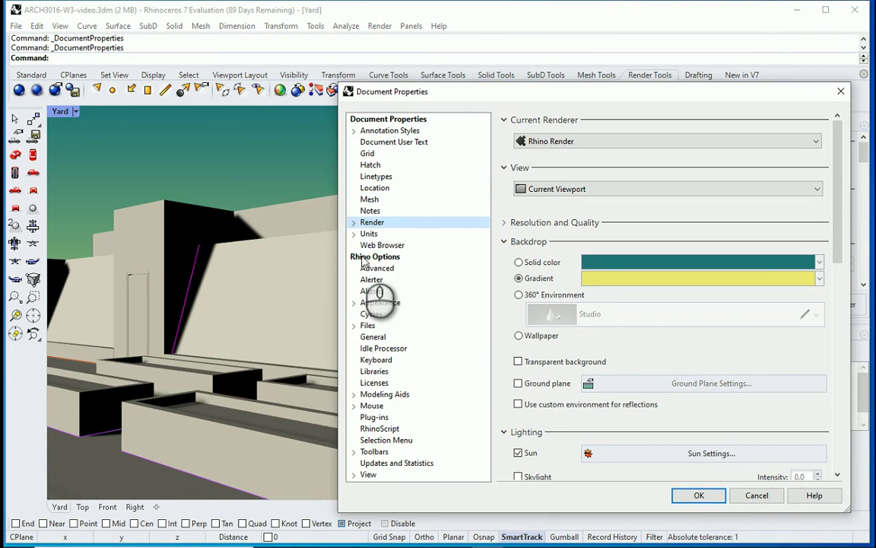
Step: Expand View > Display Modes > Rendered in the properties tree
click(355, 475)
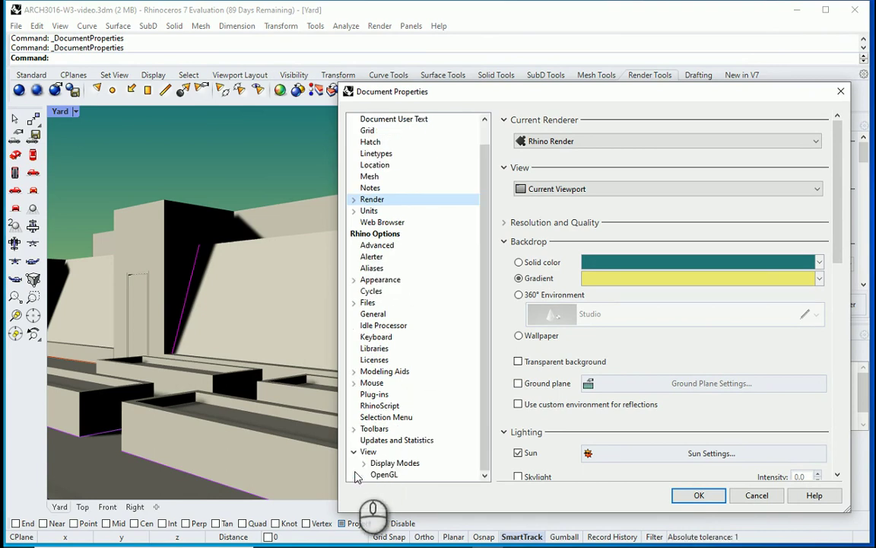
click(363, 462)
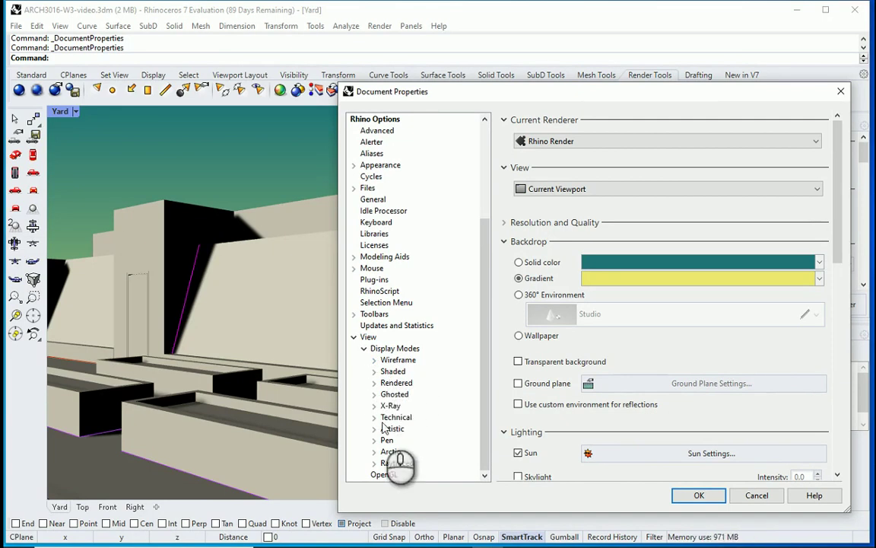
click(375, 371)
click(374, 371)
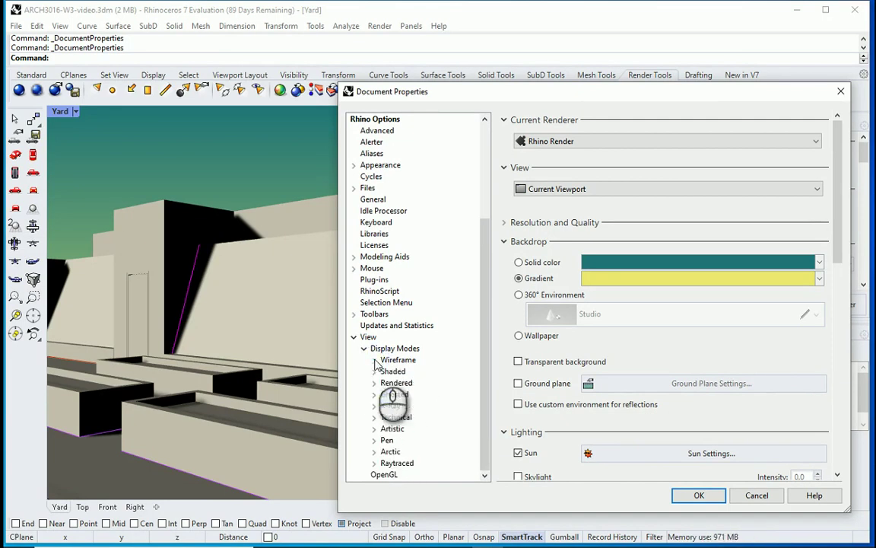
click(375, 371)
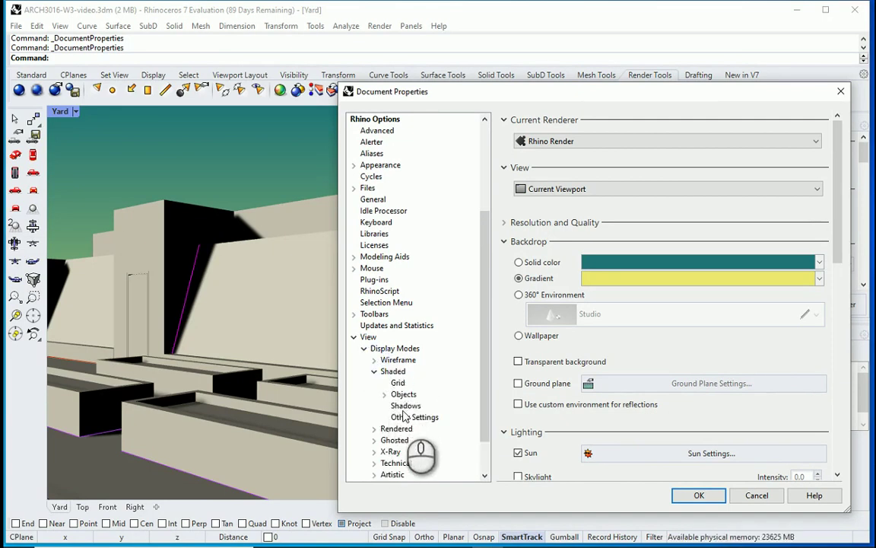
click(375, 371)
click(374, 382)
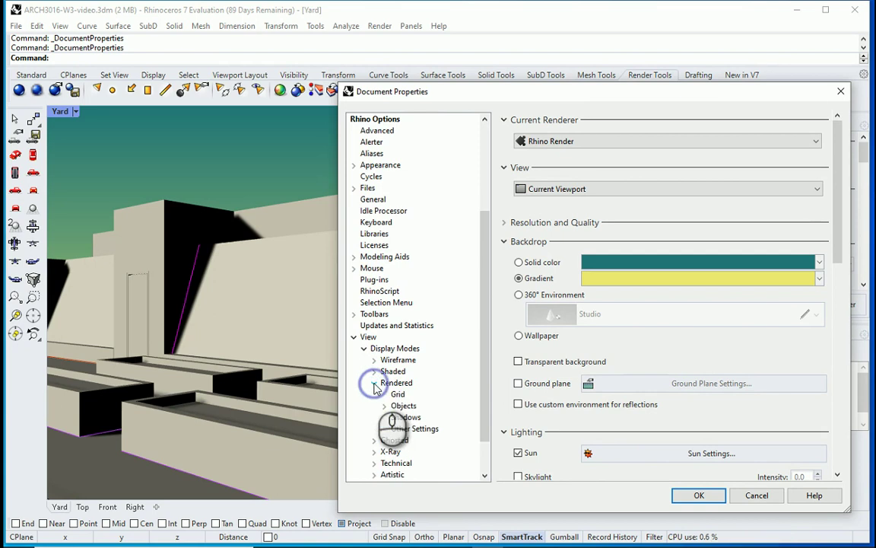
scroll(381, 390, down, 2)
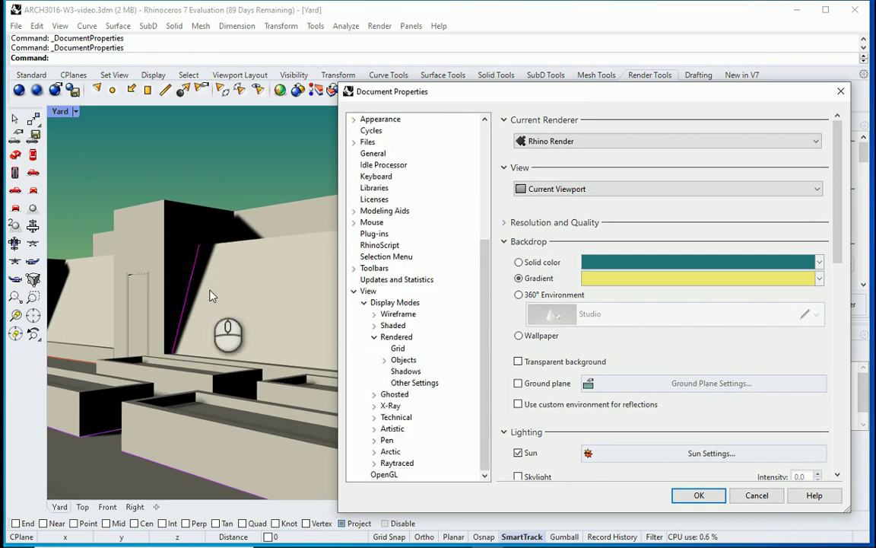
Step: Set the Rendered mode's shadow size slider to about the middle
click(406, 371)
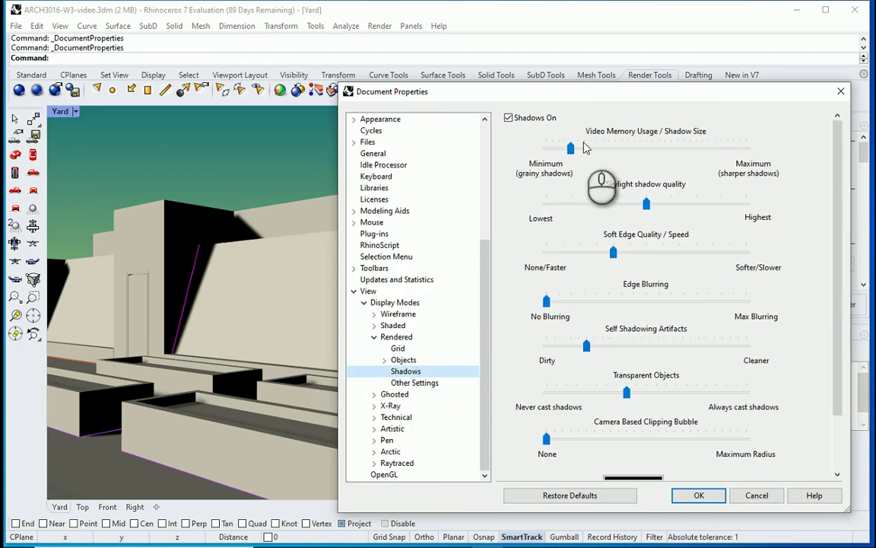
mouse_move(574, 155)
mouse_down()
mouse_move(635, 153)
mouse_move(569, 149)
mouse_up()
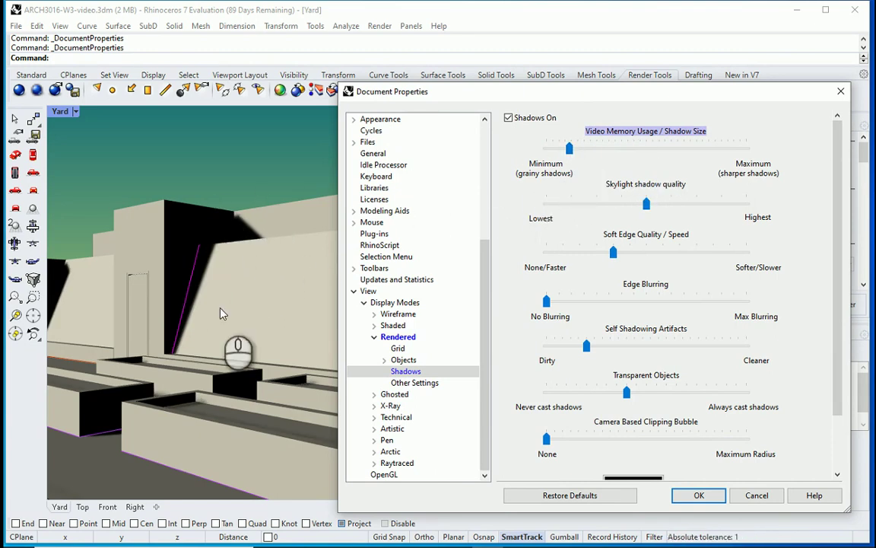
click(571, 149)
drag(571, 149, 746, 149)
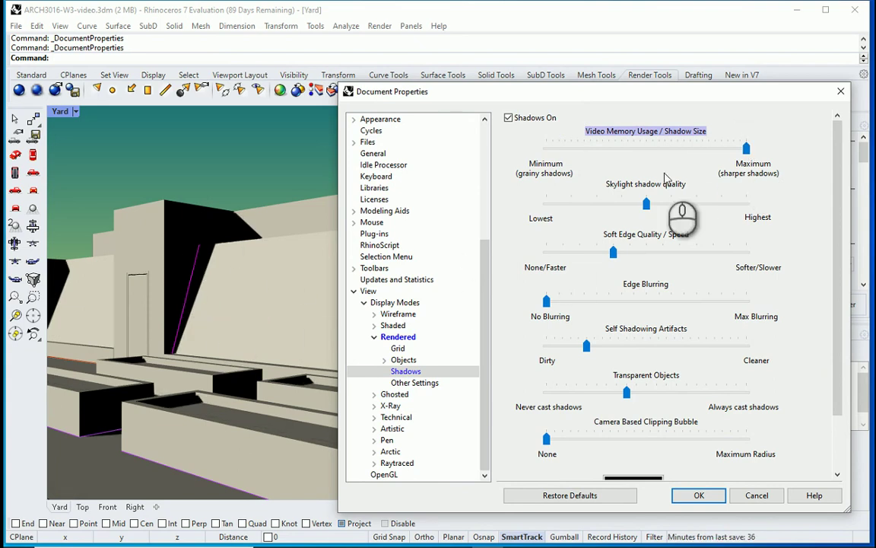
click(564, 149)
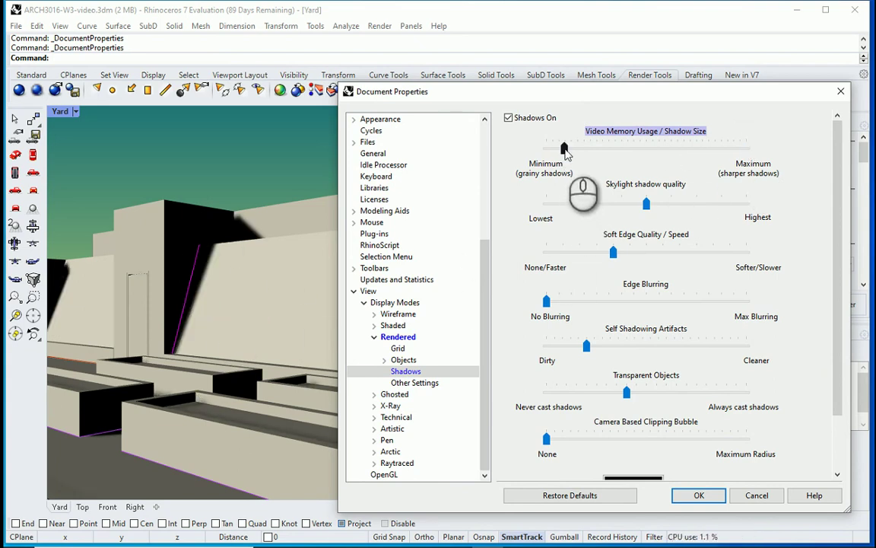
drag(564, 149, 632, 149)
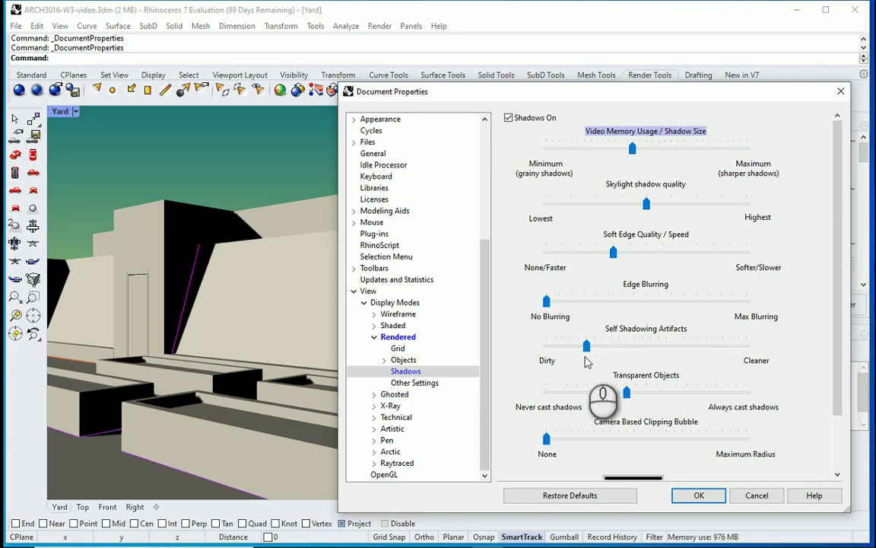
Step: Try a dark purple, then a near-black shadow colour
scroll(837, 380, down, 3)
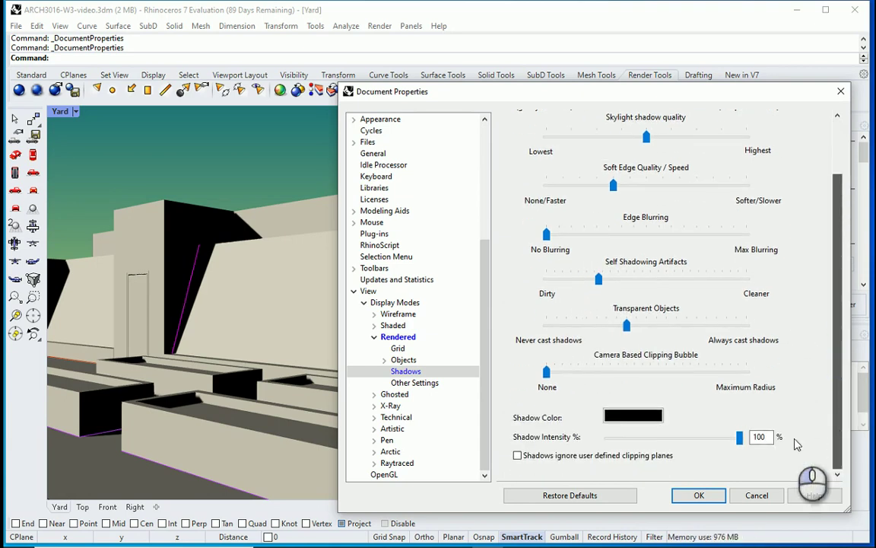
click(630, 415)
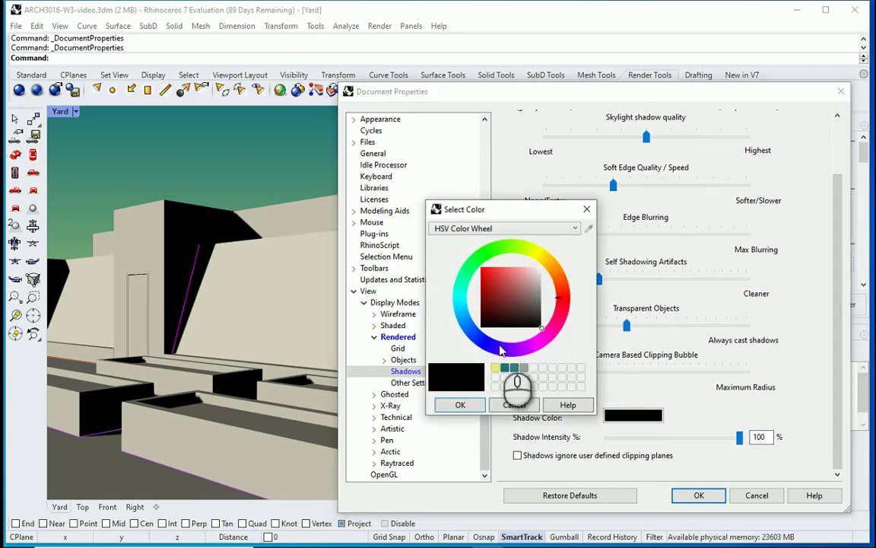
click(502, 350)
click(488, 303)
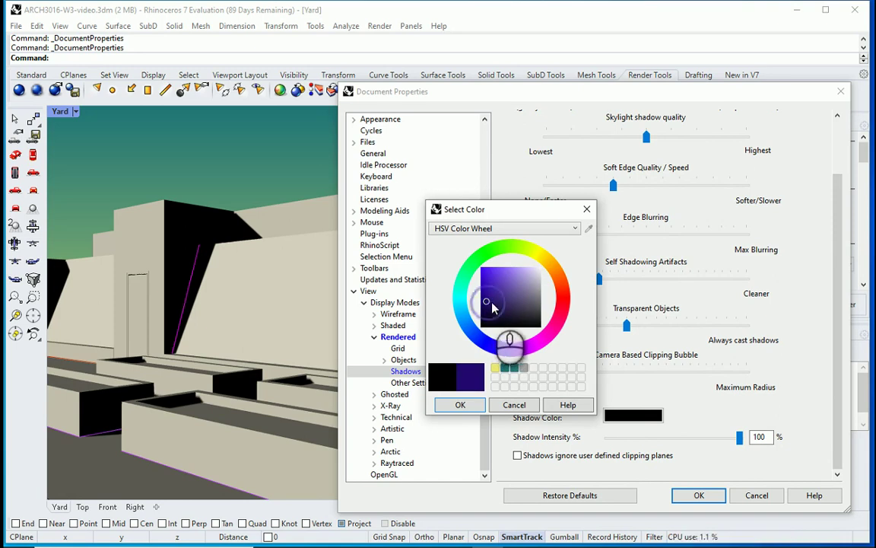
click(460, 405)
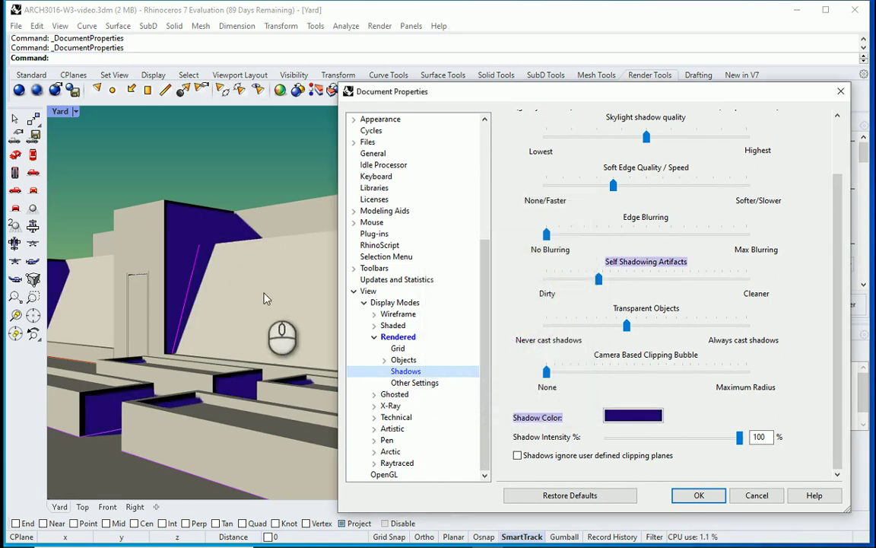
click(616, 416)
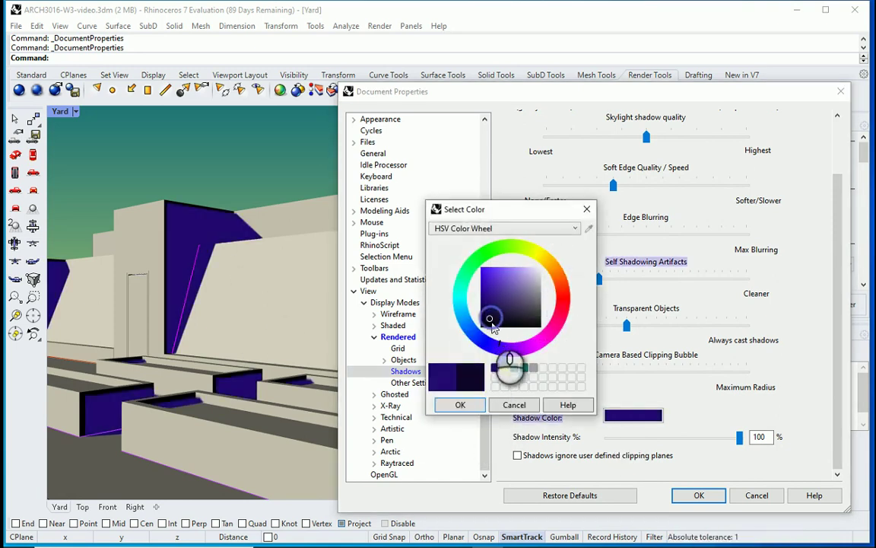
click(460, 405)
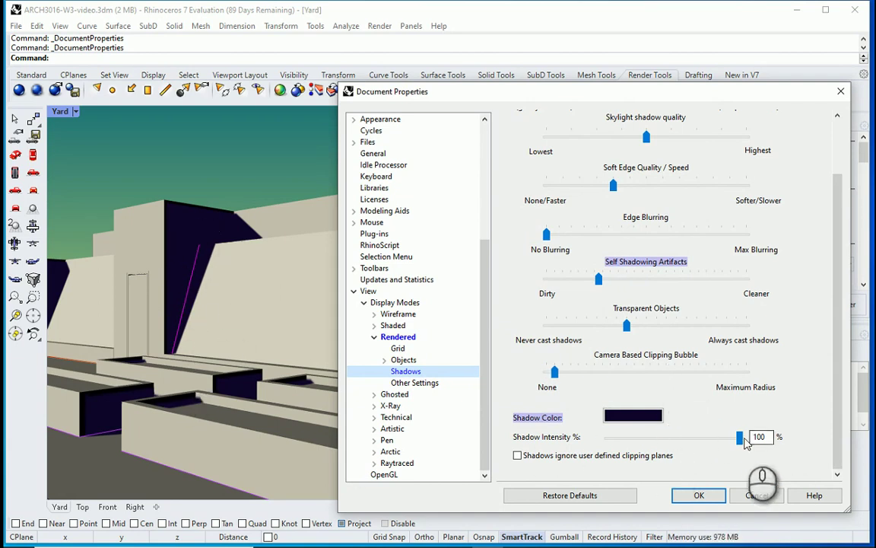
Step: Restore default shadow settings, try maximum edge blurring, and close Document Properties
mouse_move(739, 437)
mouse_down()
mouse_move(682, 446)
mouse_move(739, 440)
mouse_up()
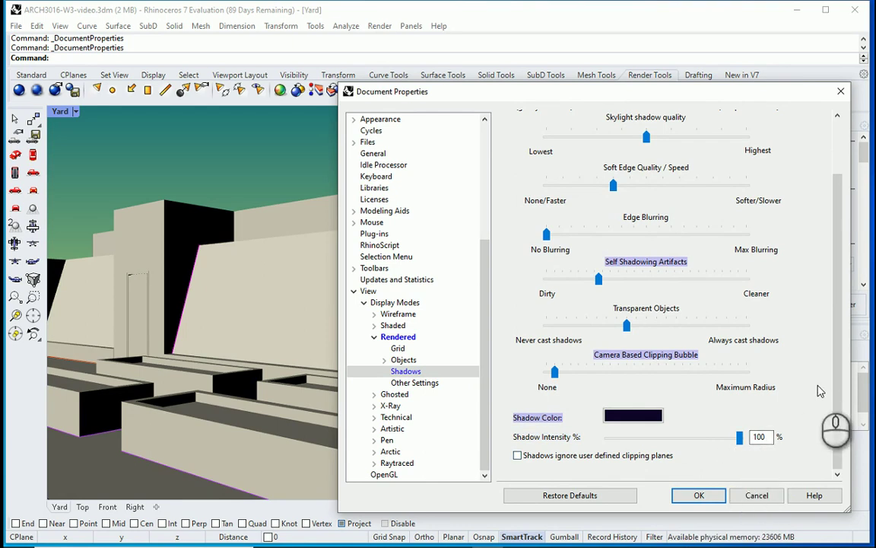
click(570, 496)
click(575, 496)
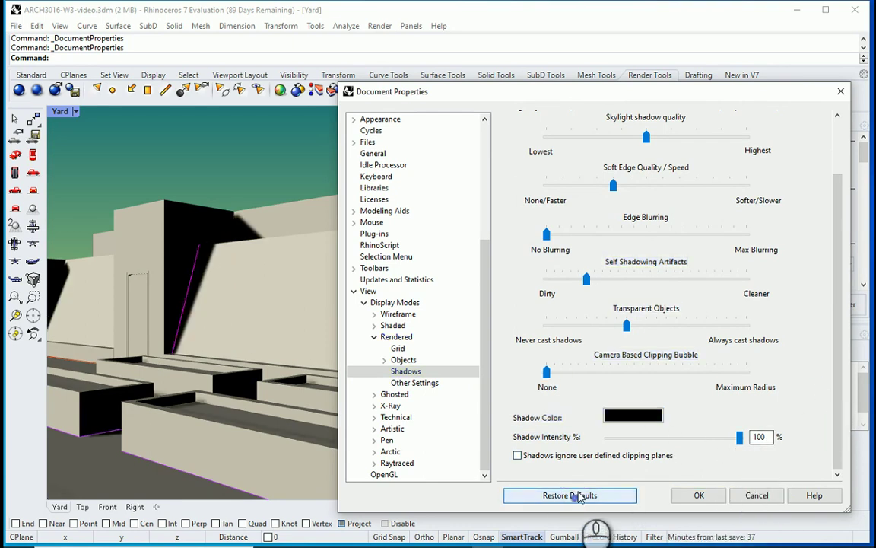
scroll(608, 380, up, 3)
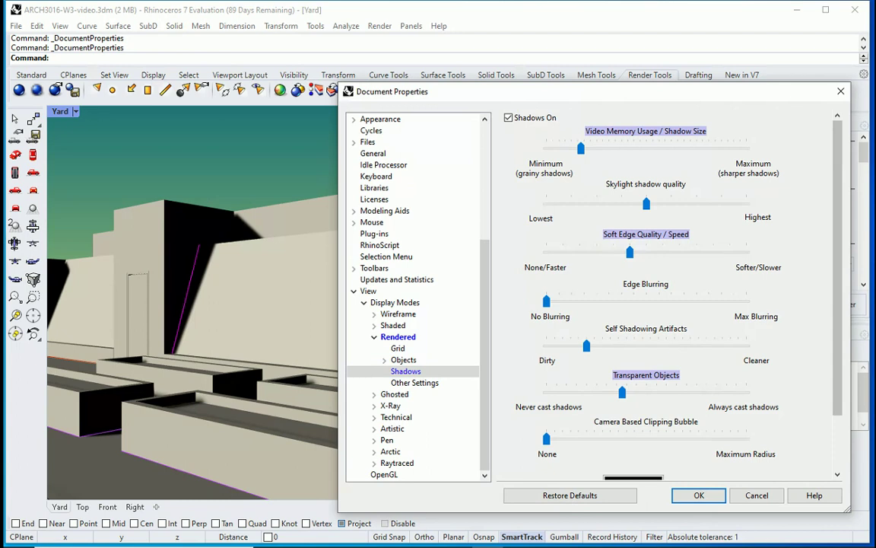
mouse_move(571, 302)
mouse_down()
mouse_move(546, 302)
mouse_move(746, 302)
mouse_move(571, 302)
mouse_up()
scroll(647, 365, down, 2)
click(696, 495)
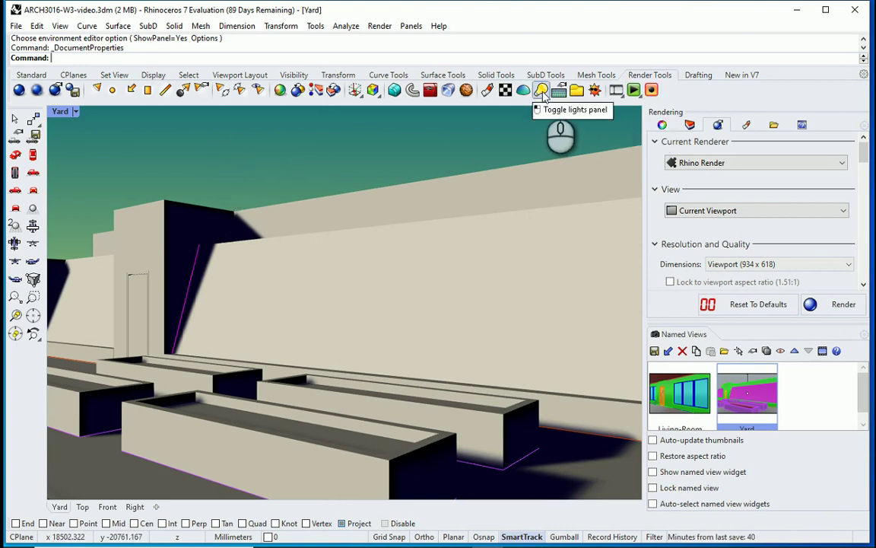
Step: Show the Studio environment's Basic Environment Settings in the Environments panel
click(540, 90)
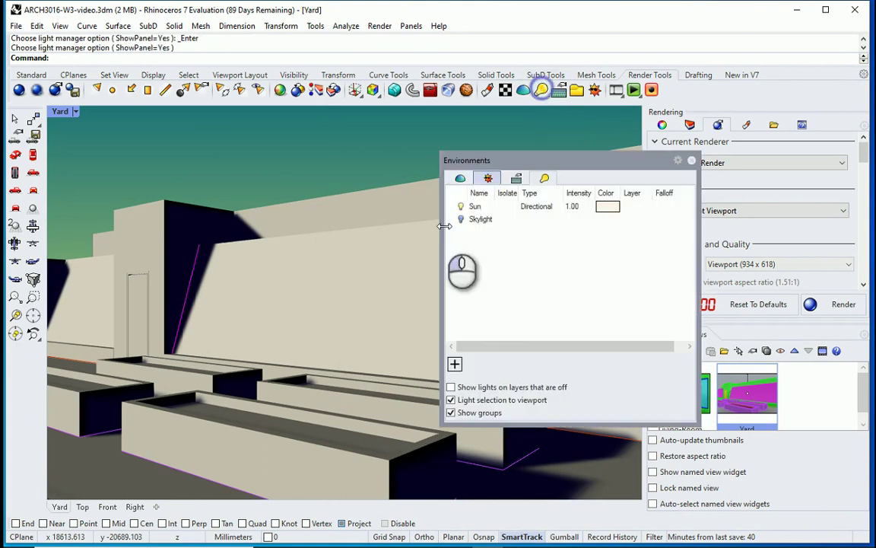
click(462, 179)
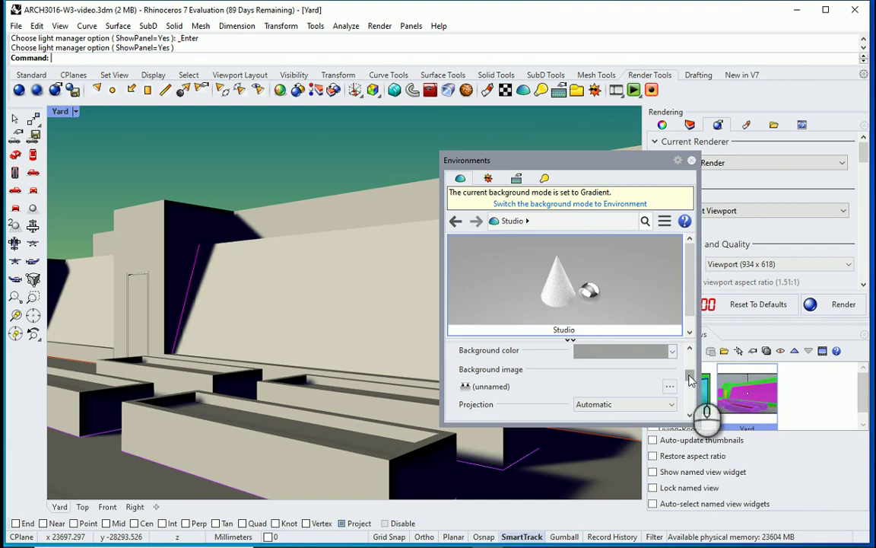
scroll(667, 367, up, 1)
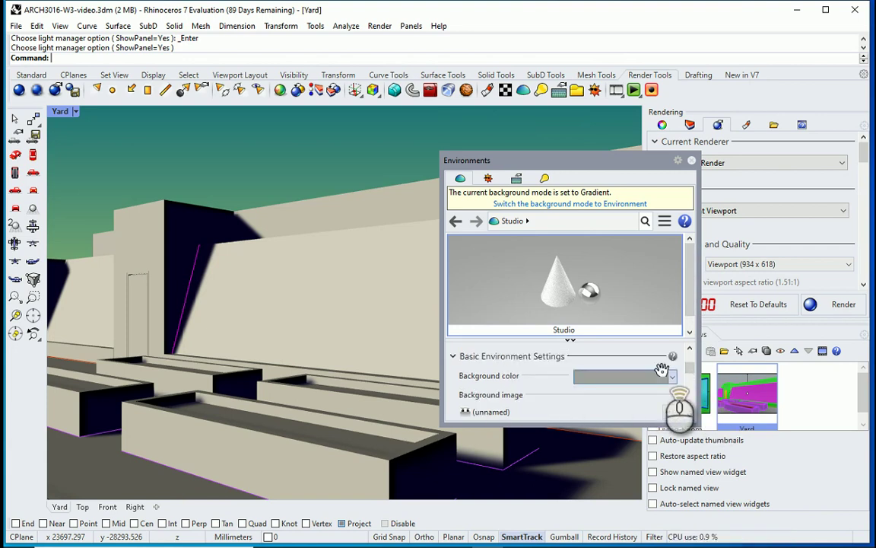
scroll(668, 367, up, 2)
scroll(668, 367, down, 2)
scroll(666, 361, down, 1)
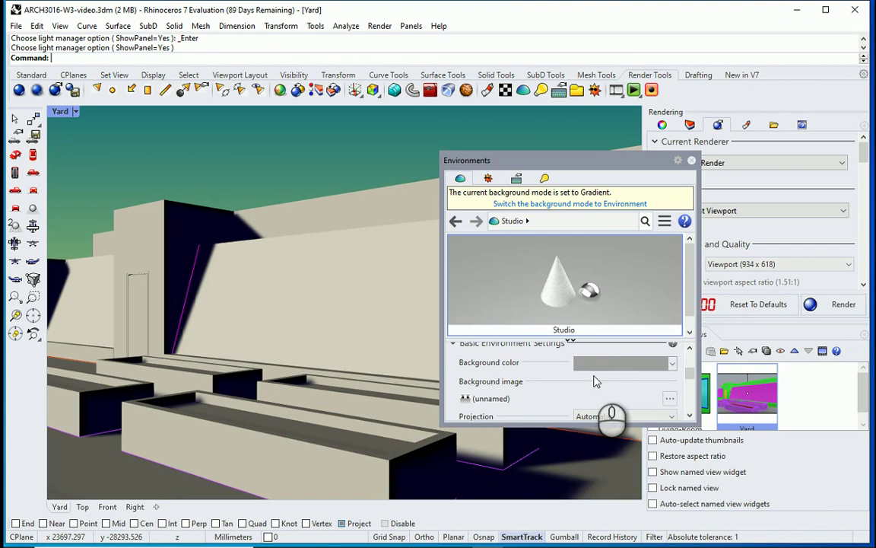
Step: Load the look-up-at-the-sky-day-1 image as the background and switch the viewport background to Environment
click(669, 401)
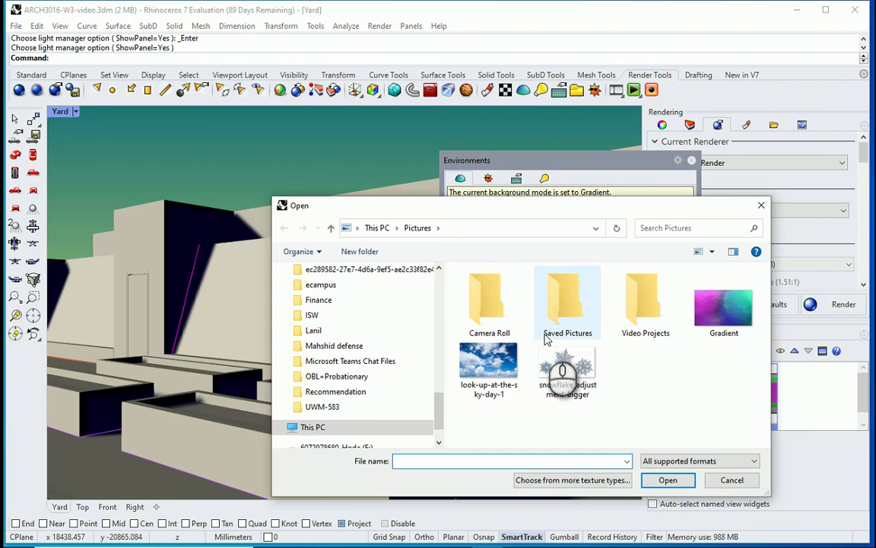
click(492, 360)
click(668, 479)
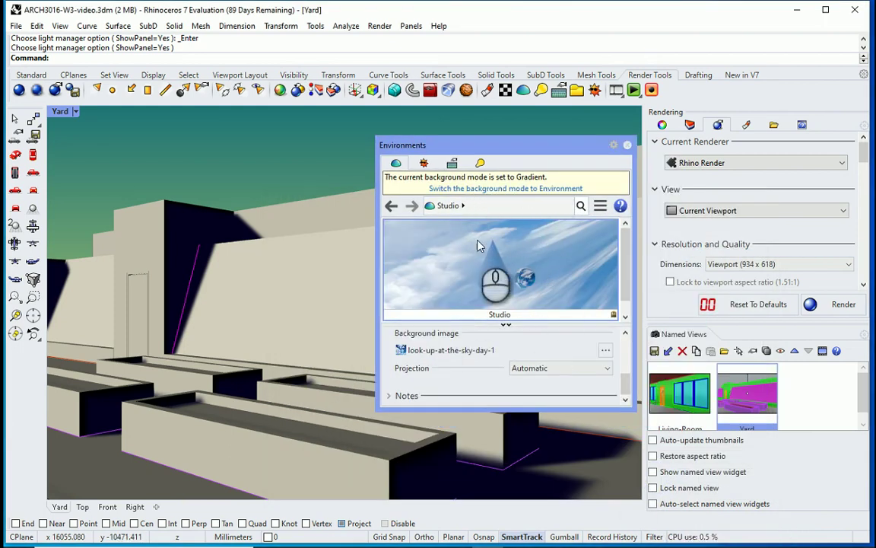
click(502, 189)
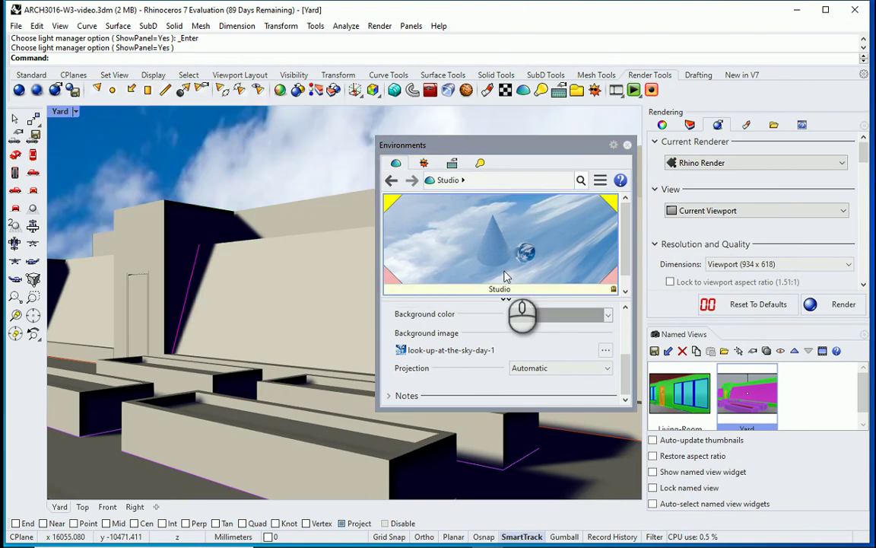
drag(505, 146, 528, 162)
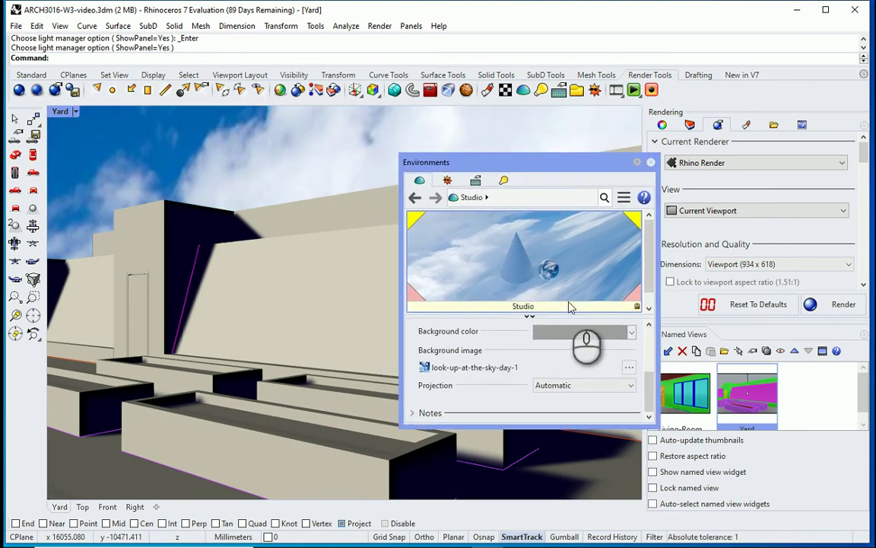
Step: Compare Spherical and Box projections, settle on Planar for the sky image, and close the Environments panel
click(633, 386)
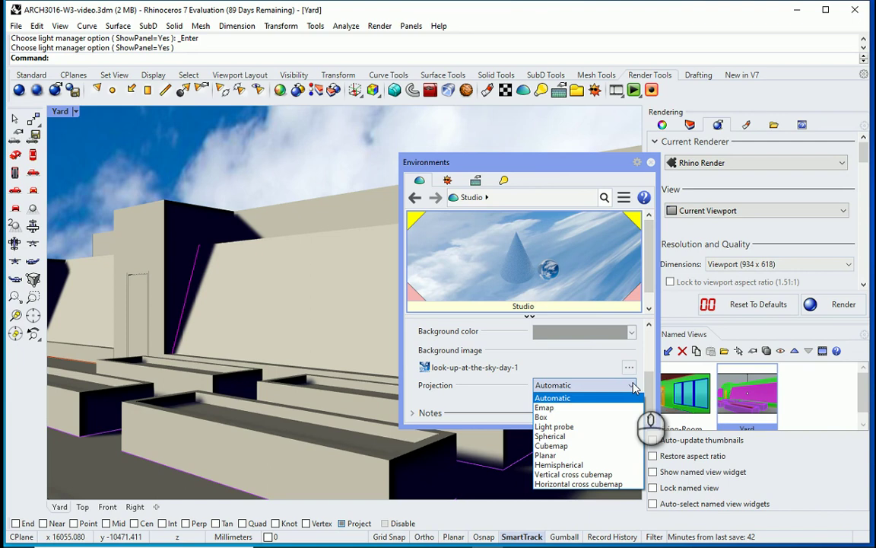
click(622, 454)
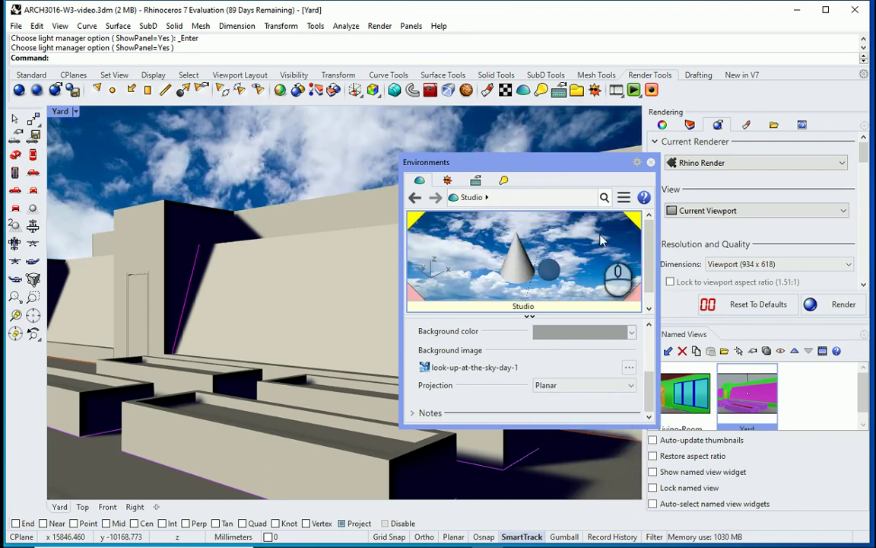
click(624, 413)
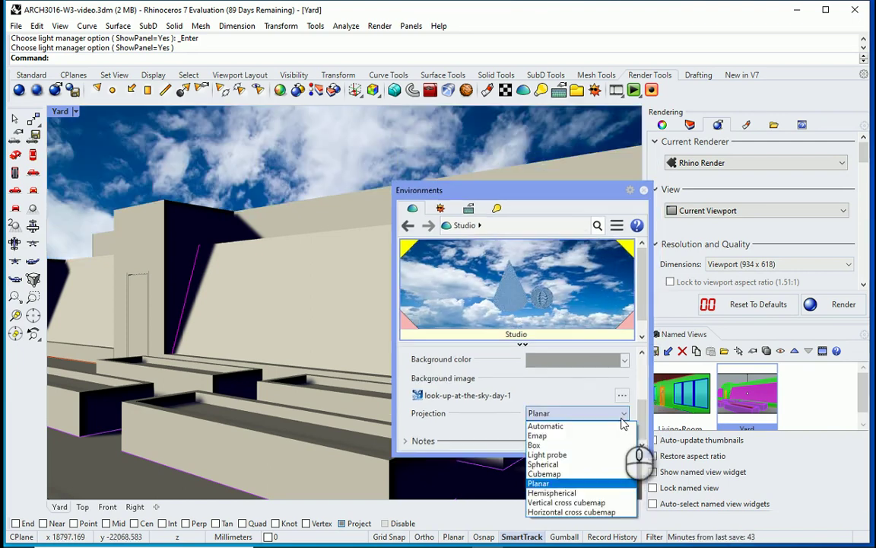
click(611, 465)
click(624, 413)
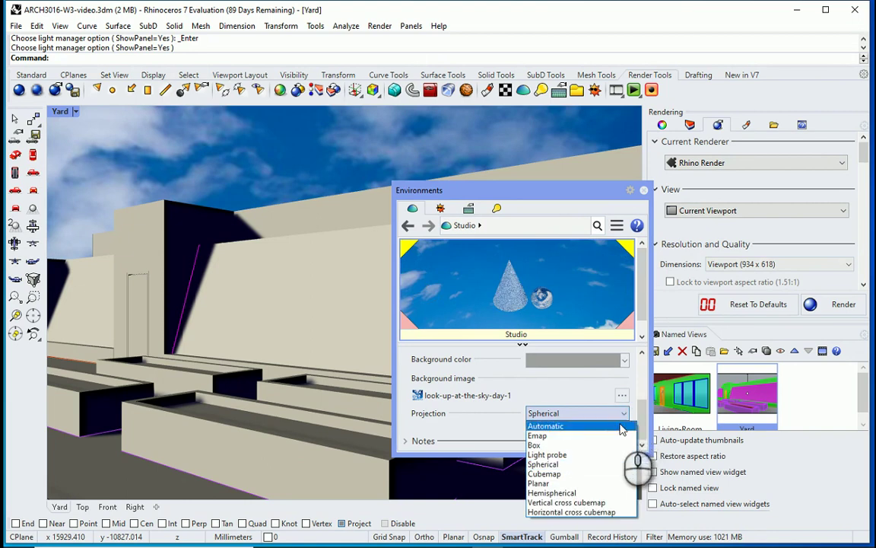
click(620, 445)
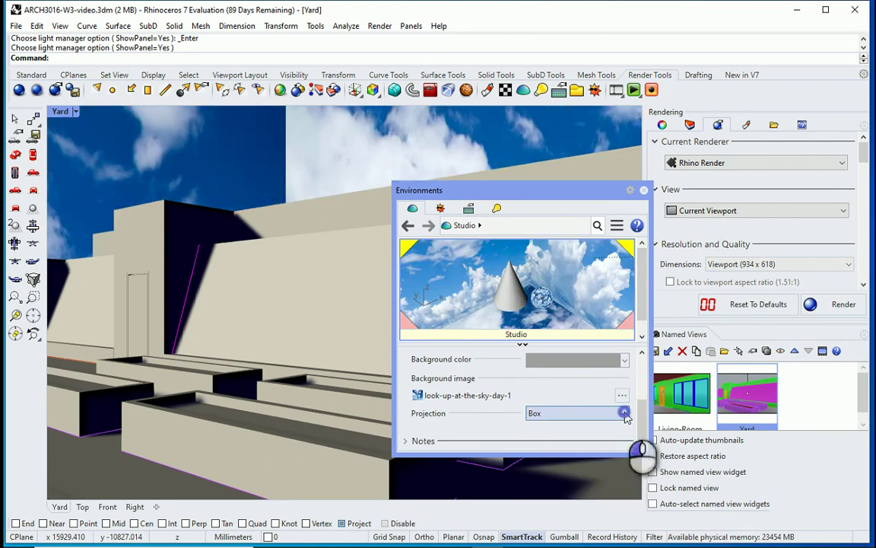
click(624, 413)
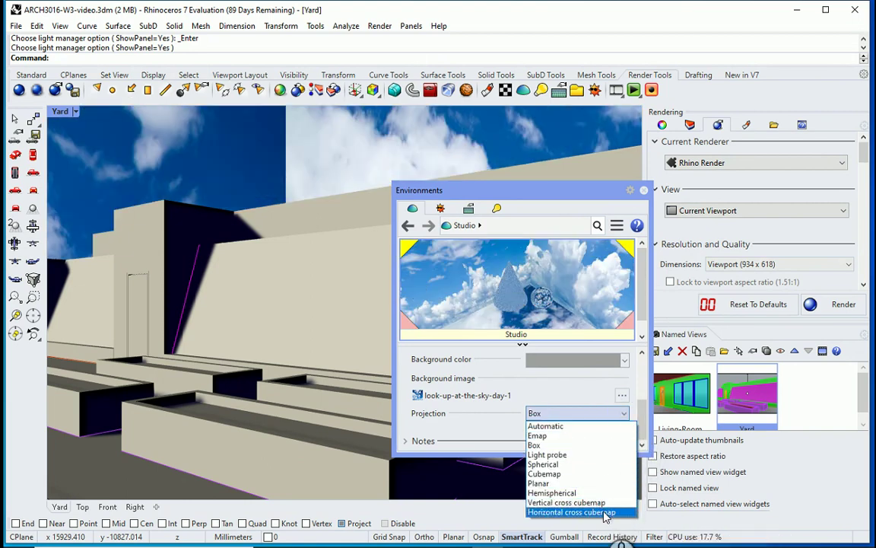
click(601, 484)
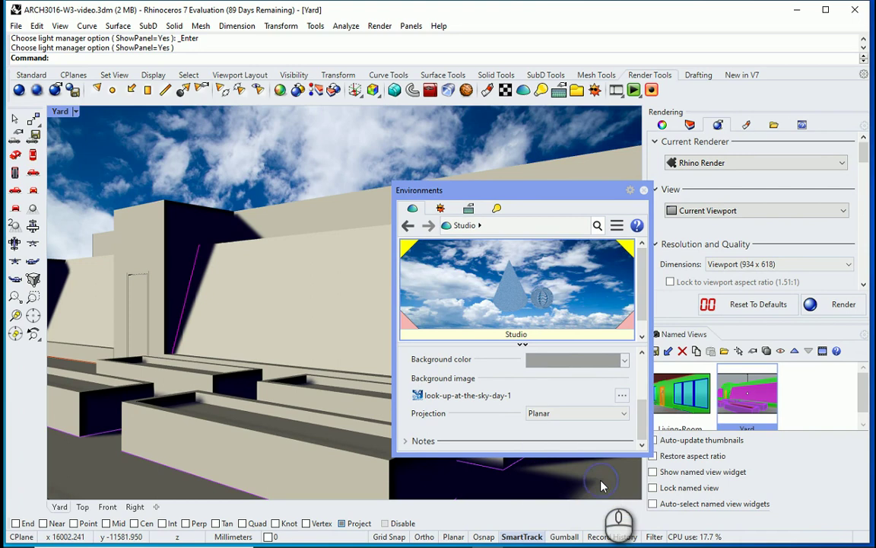
drag(593, 190, 603, 240)
click(657, 239)
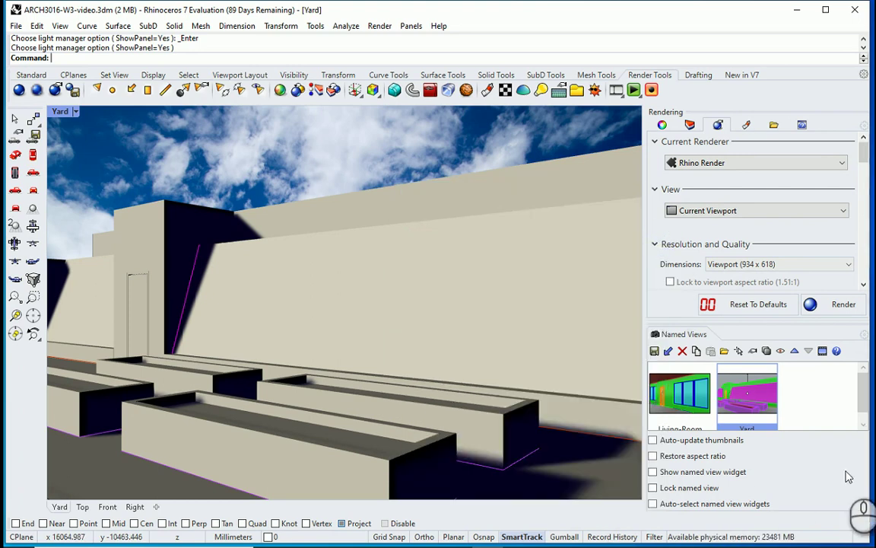
Step: Show the Layers panel listing Default, Furniture, Window, Door, Wall and Yard layers
right_click(366, 335)
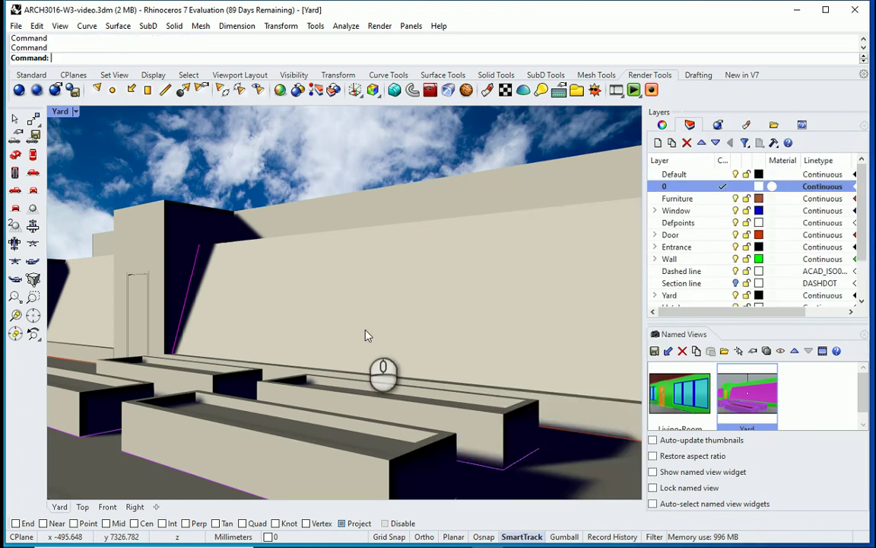